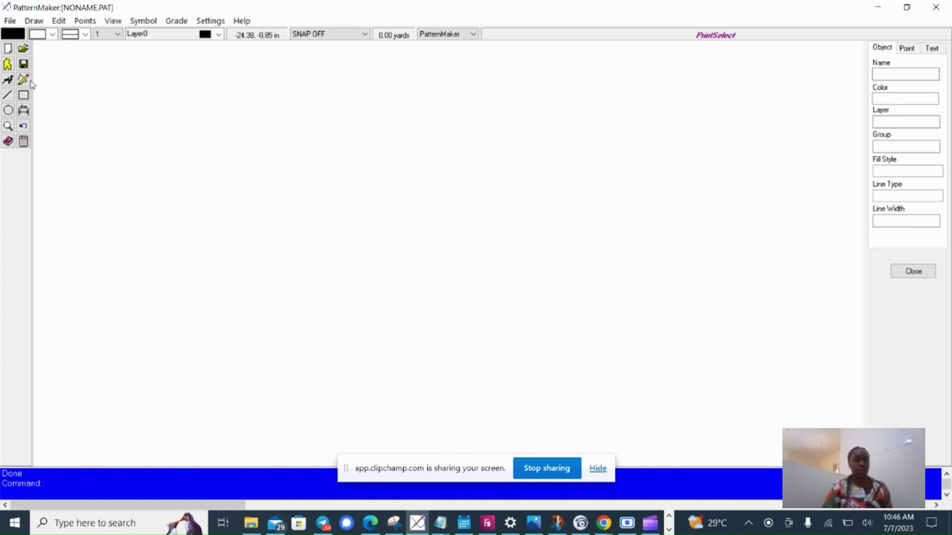
Open the 'Select a garment to open' dialog from the Macro toolbar button
click(8, 65)
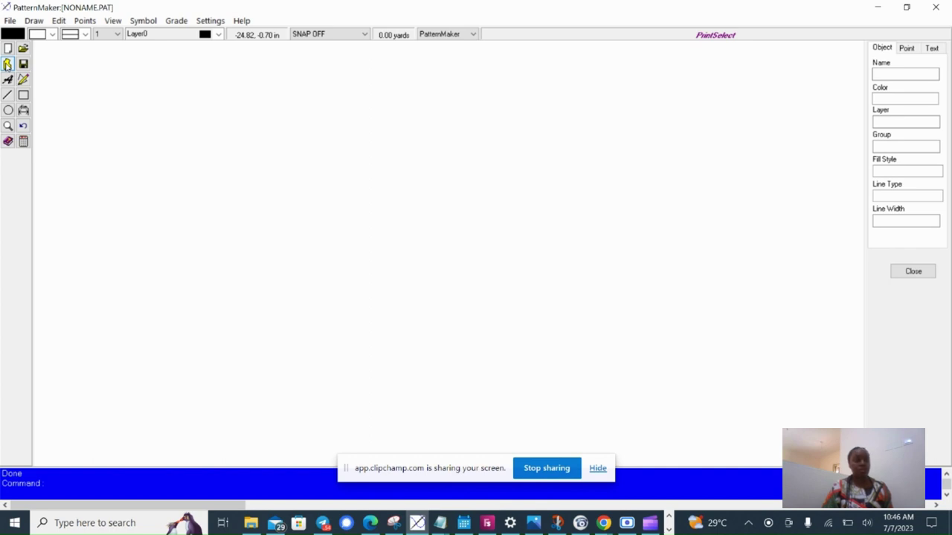
Open skirts_basic.mac from Ginani Patterns > Ladies Skirt Pattern Block
click(8, 66)
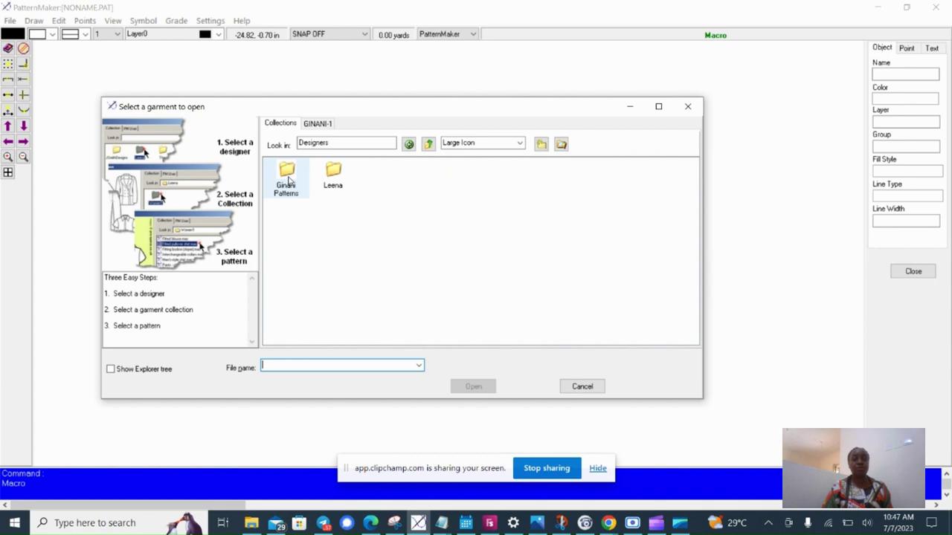
click(287, 179)
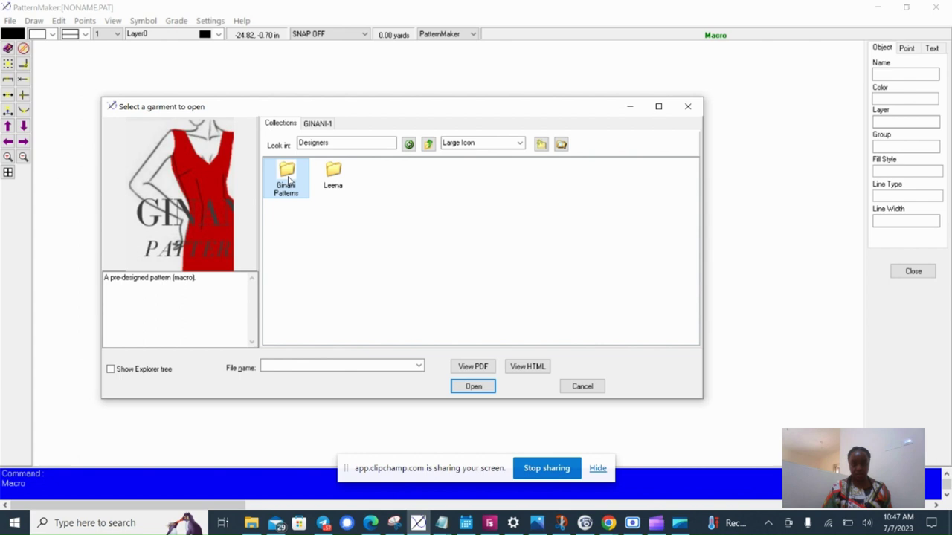
double_click(288, 179)
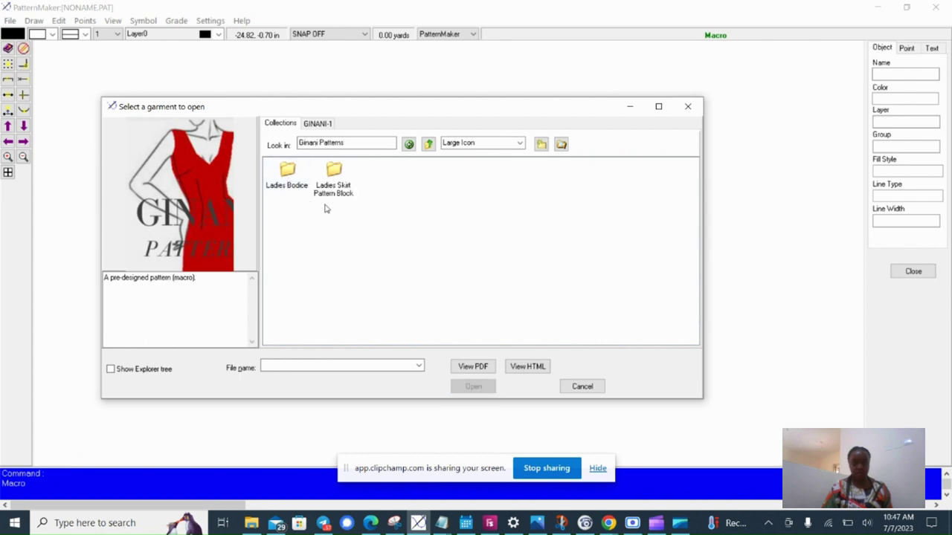
double_click(336, 177)
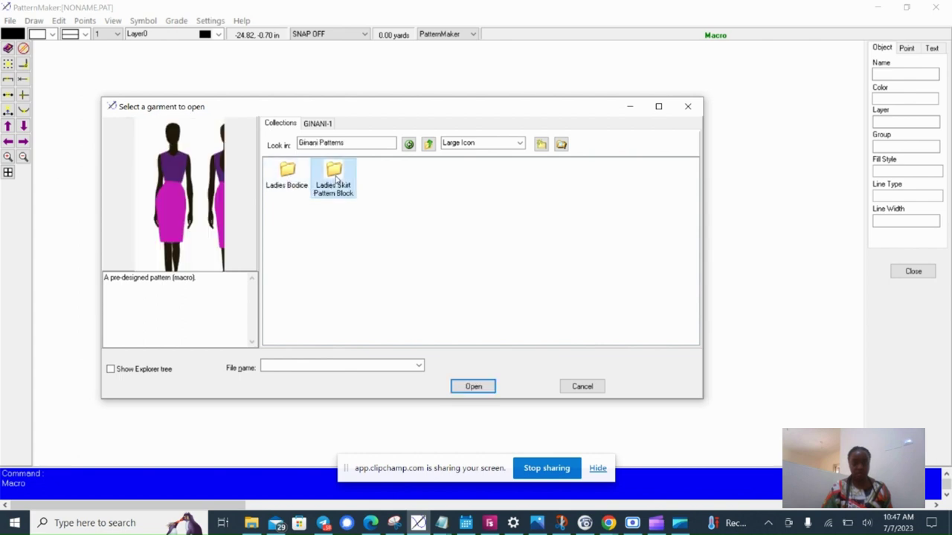
double_click(299, 178)
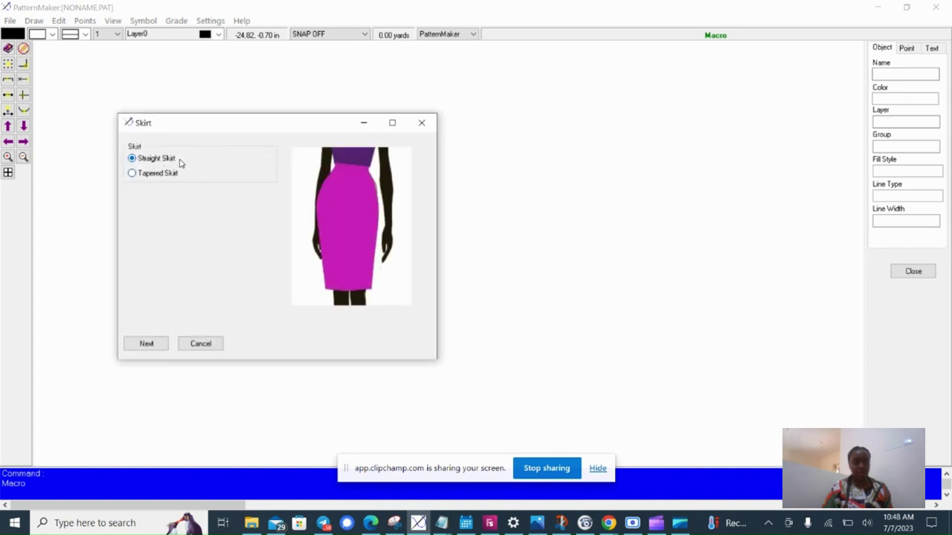
Choose Tapered Skirt and load a saved personal measurement table (.mtb)
click(134, 175)
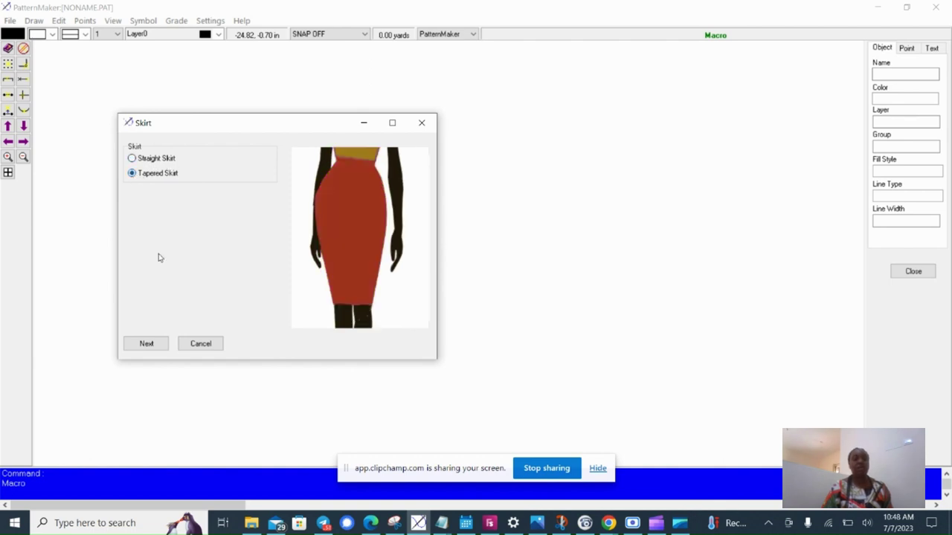
click(163, 345)
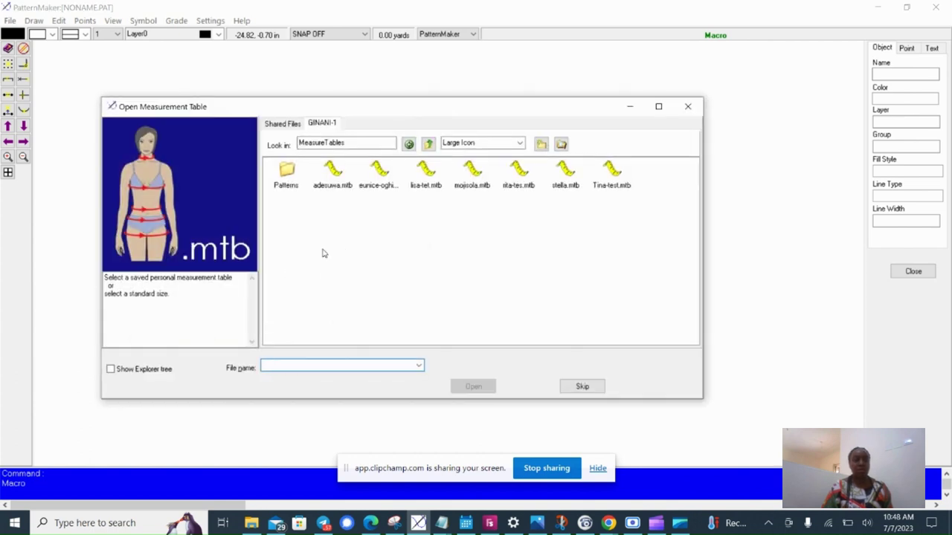
click(341, 182)
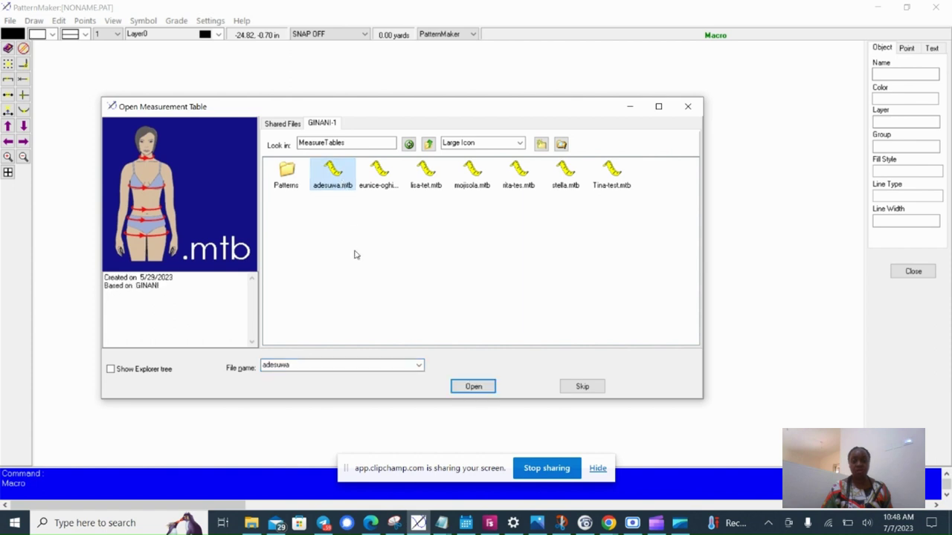
click(478, 387)
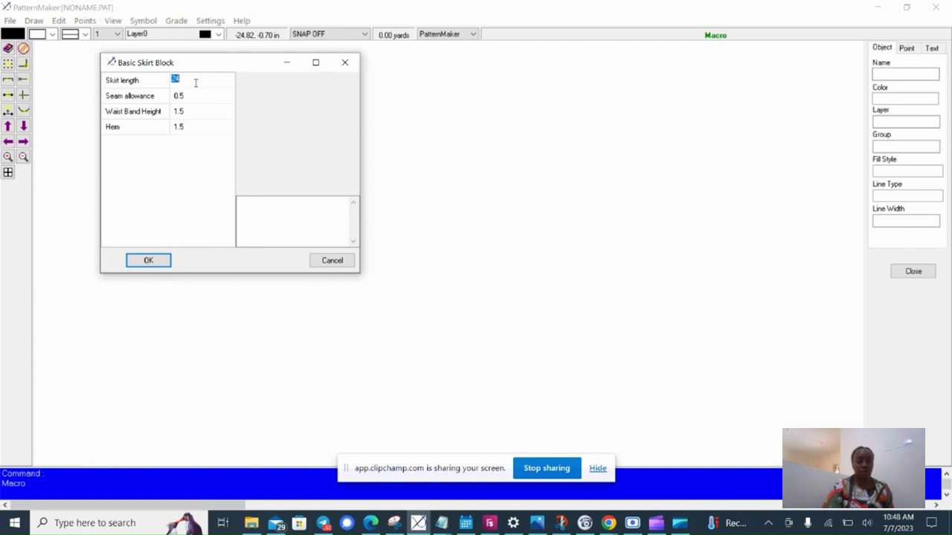
In Basic Skirt Block, set skirt length 20 and hem 2, then generate the pattern
text(20)
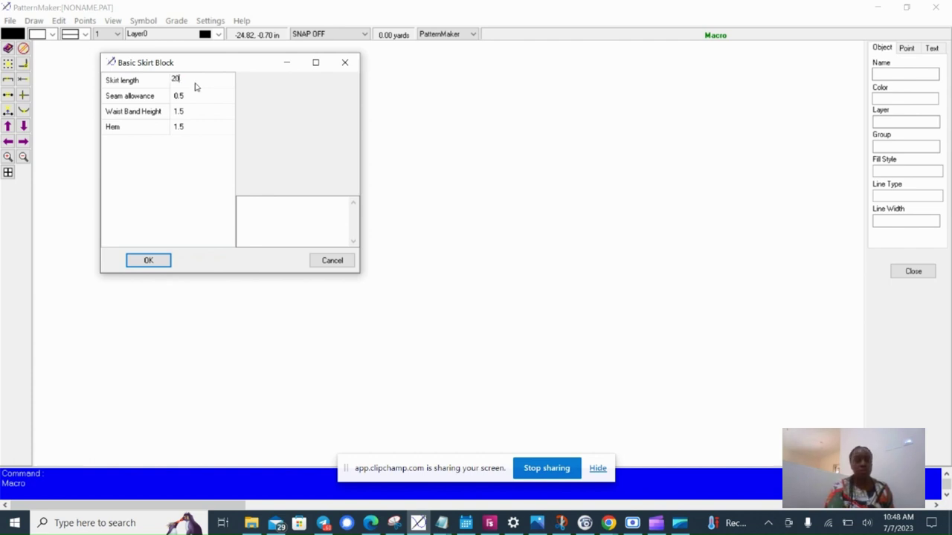
click(204, 101)
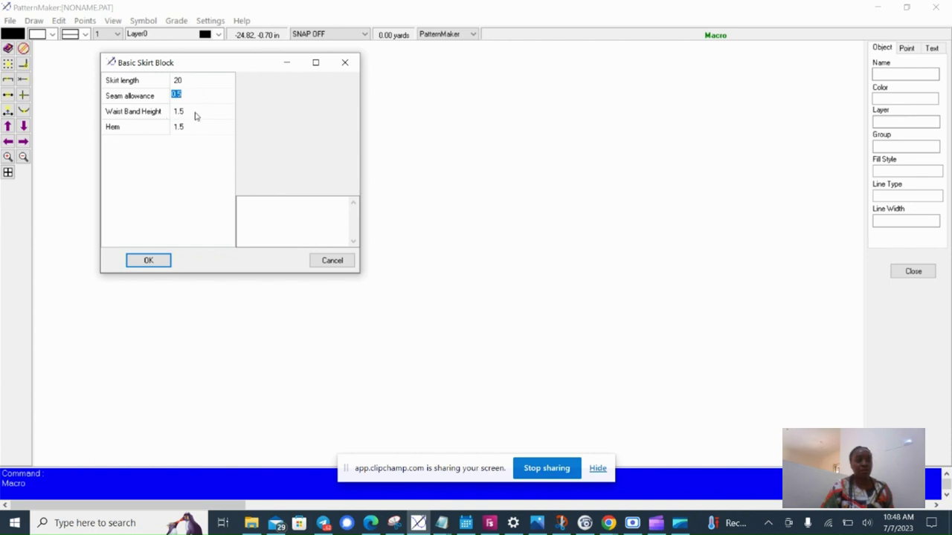
click(196, 113)
click(194, 128)
text(2)
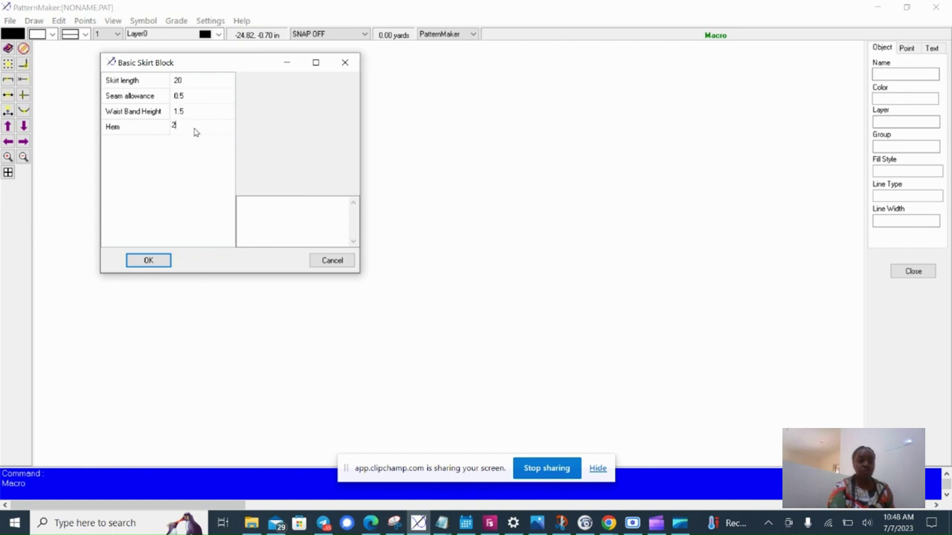
click(158, 260)
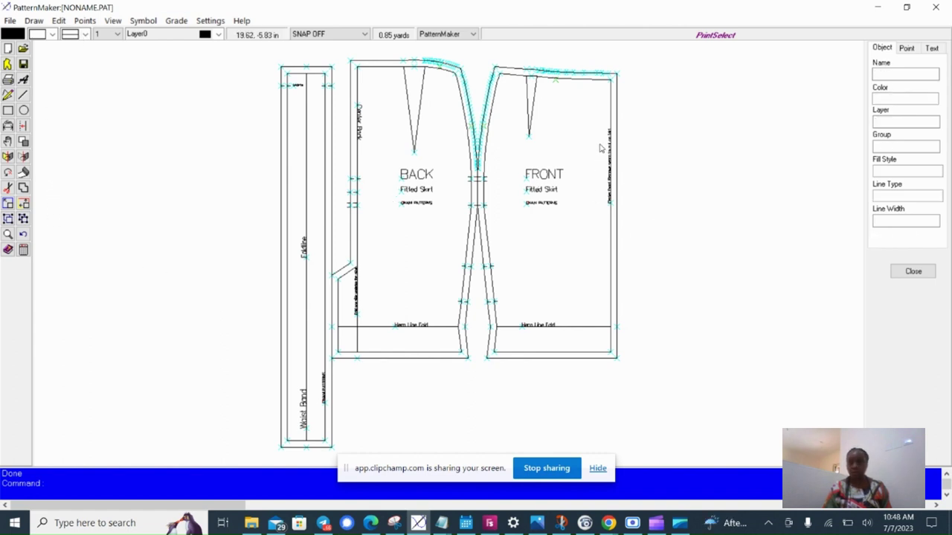
Let the macro finish drawing the Waist Band piece beside the BACK and FRONT pieces
mouse_move(609, 96)
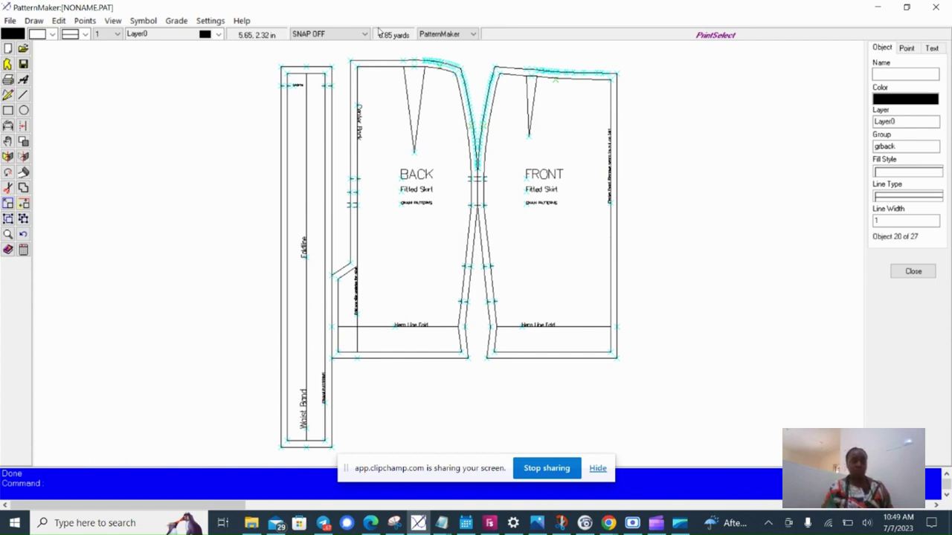
Align the front piece's right-edge corners vertically with Align X, referencing the top-right corner
click(86, 22)
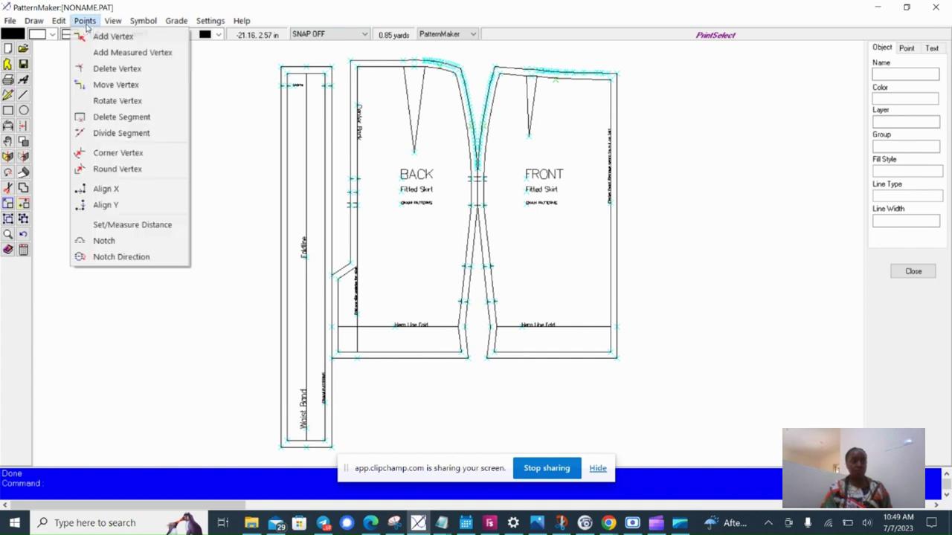
click(137, 188)
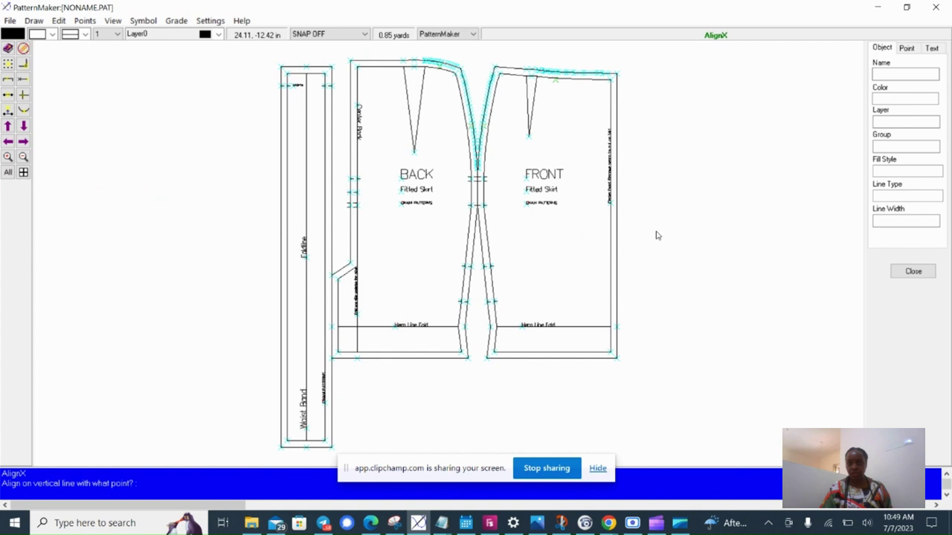
click(611, 95)
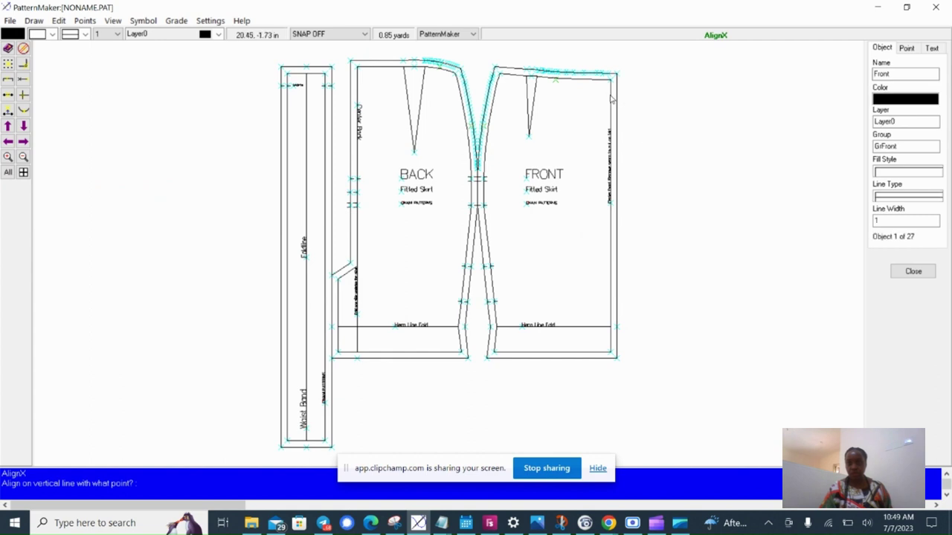
click(611, 82)
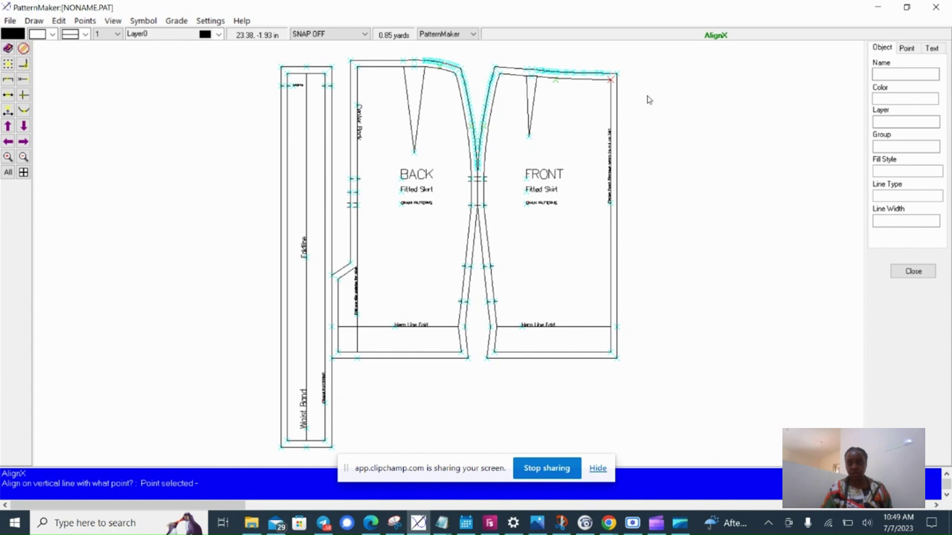
click(629, 78)
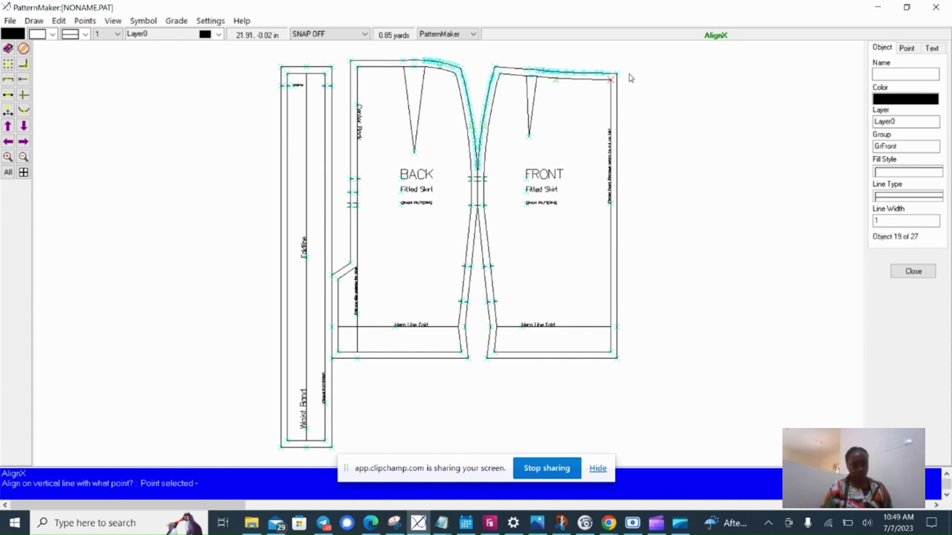
click(629, 77)
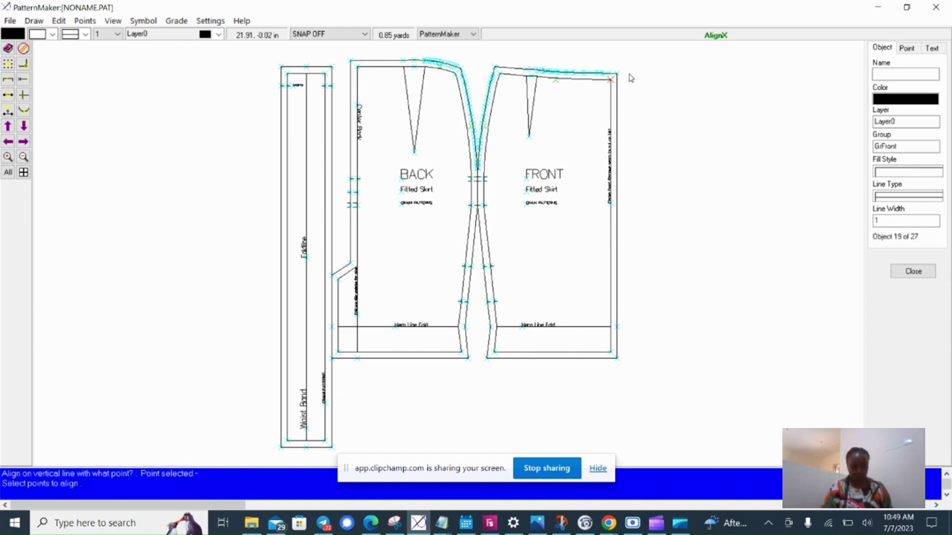
click(621, 73)
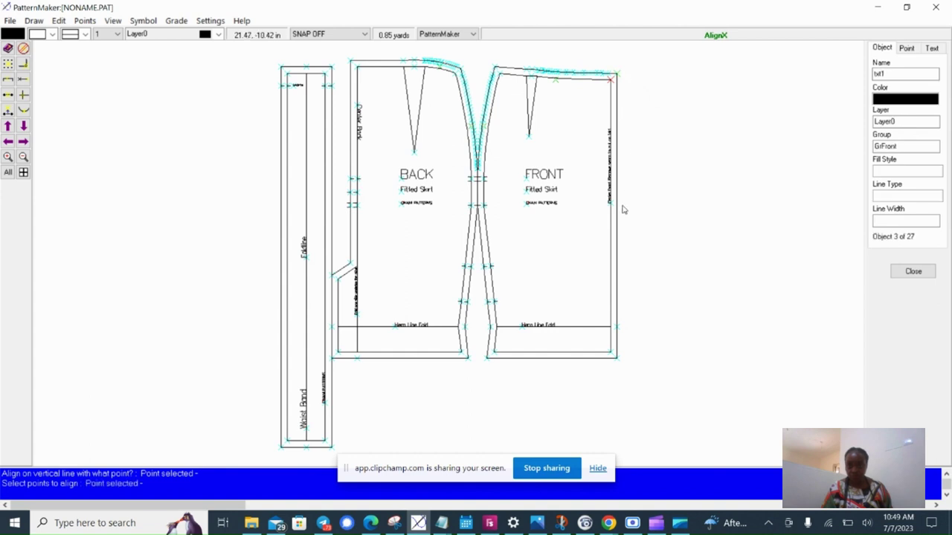
click(626, 319)
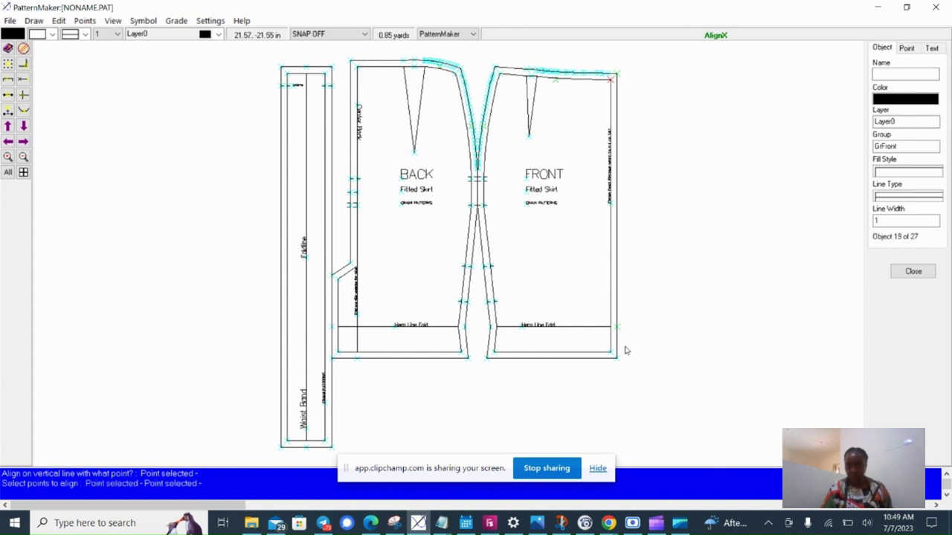
click(625, 348)
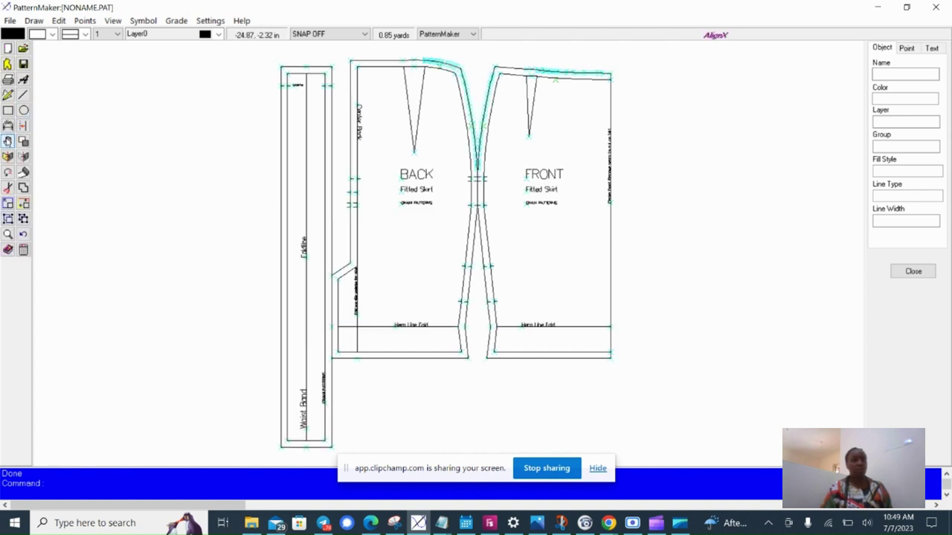
Move the FRONT skirt piece further right, away from the back piece
click(7, 140)
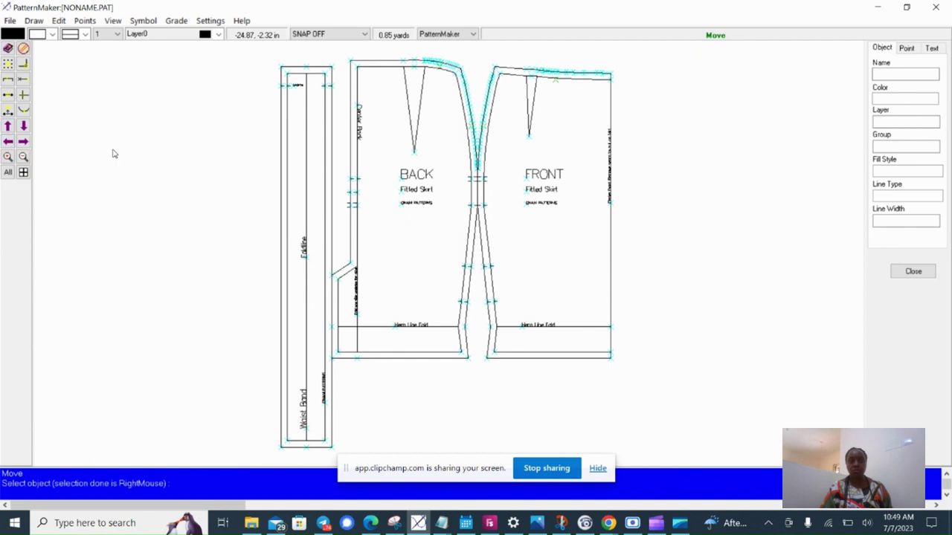
click(489, 242)
right_click(488, 241)
click(489, 242)
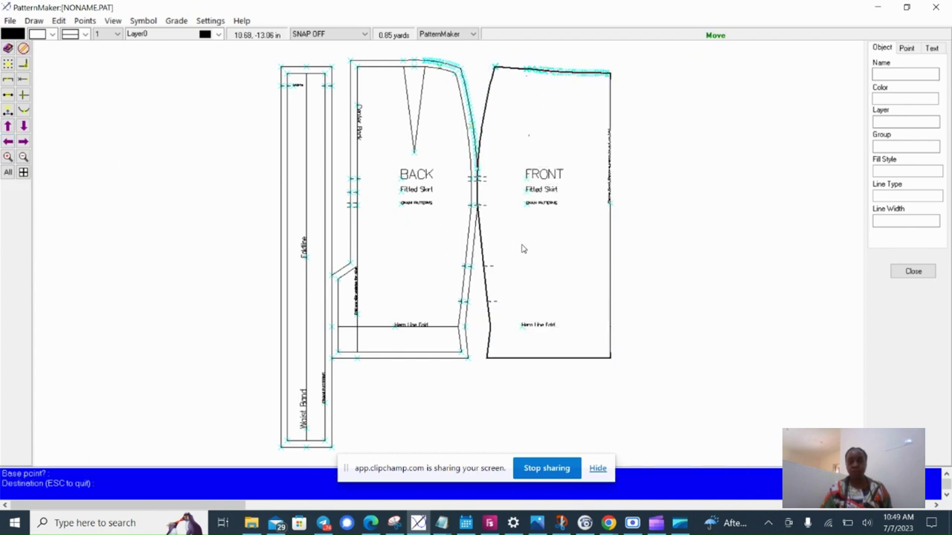
click(603, 239)
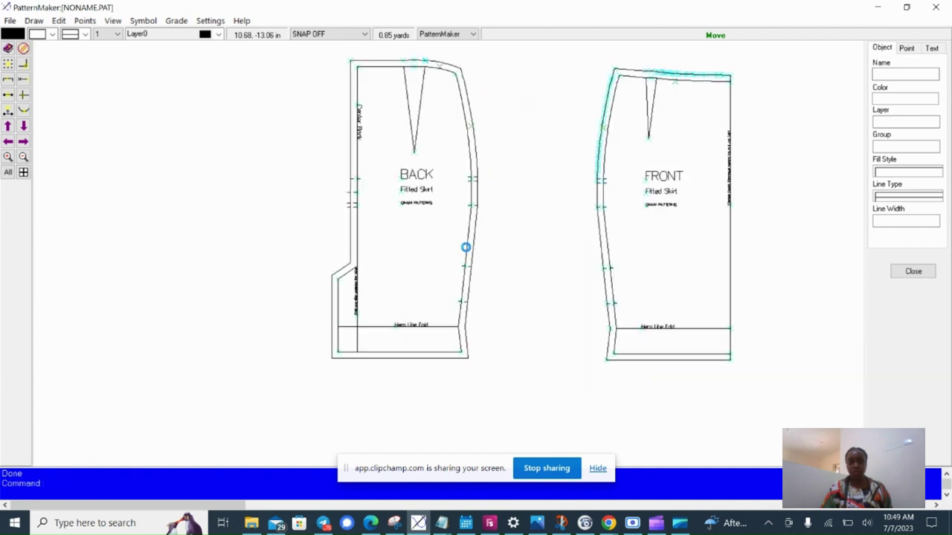
Move the BACK skirt piece further right, clear of the waistband strip
right_click(469, 253)
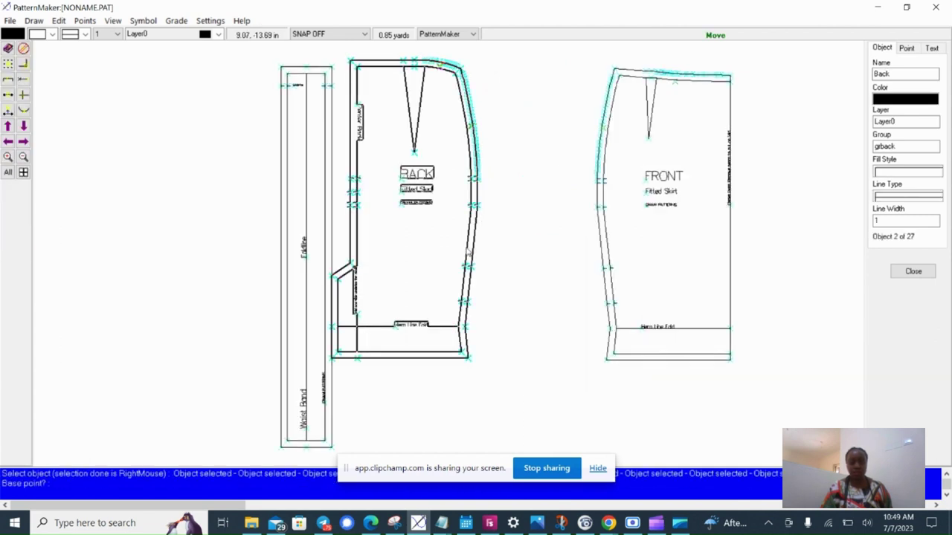
click(466, 249)
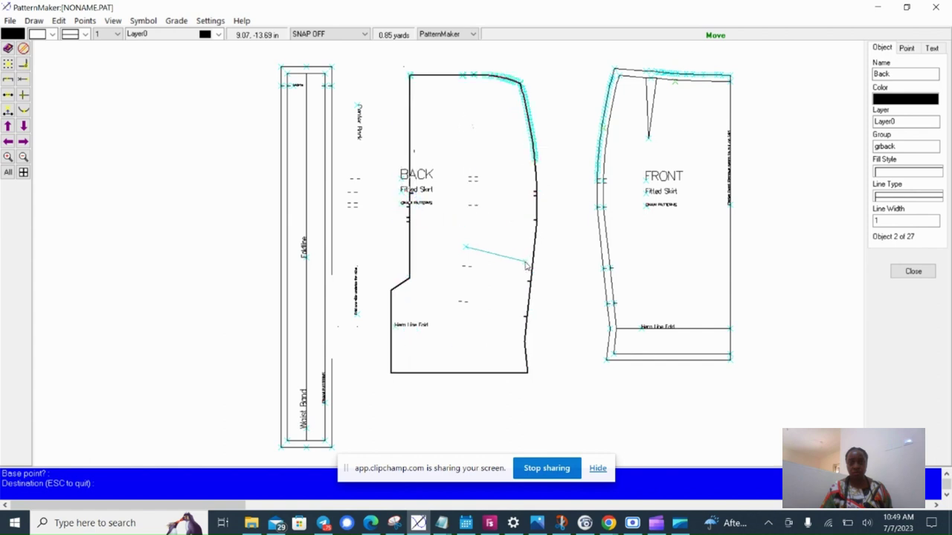
click(525, 266)
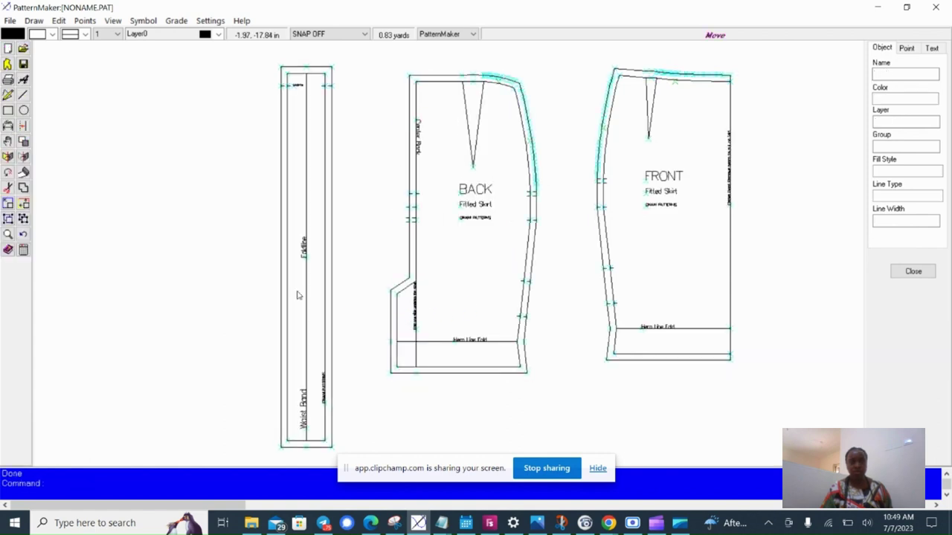
click(10, 20)
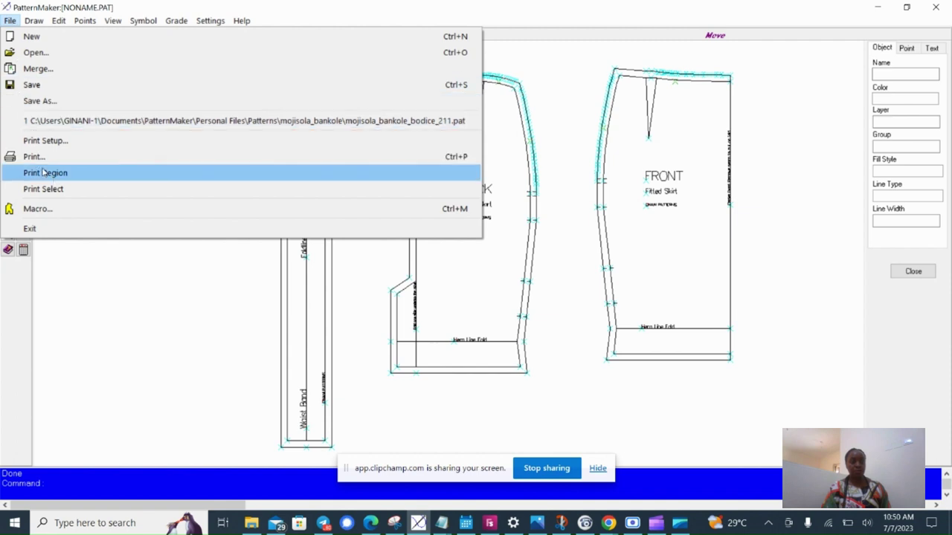
Select only the FRONT piece for printing and set the page to landscape A4
click(59, 189)
click(671, 216)
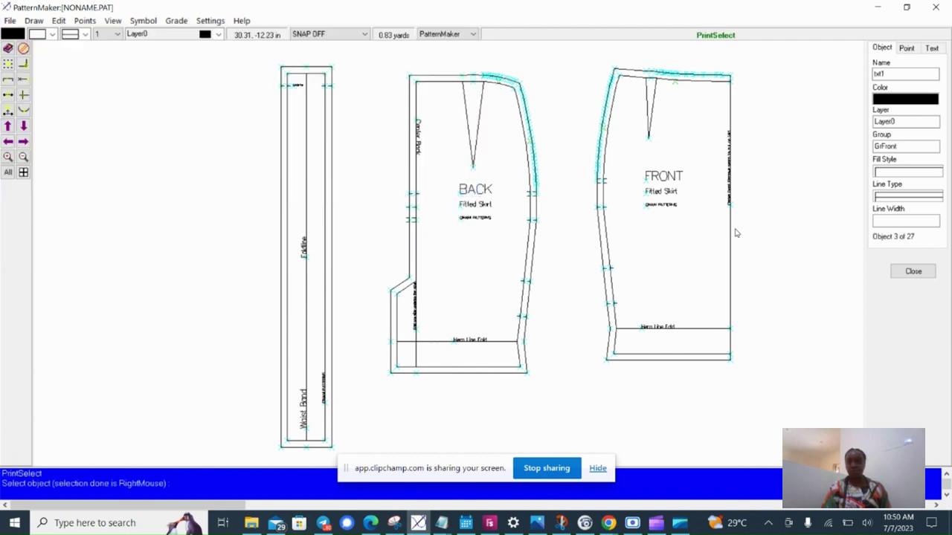
click(734, 232)
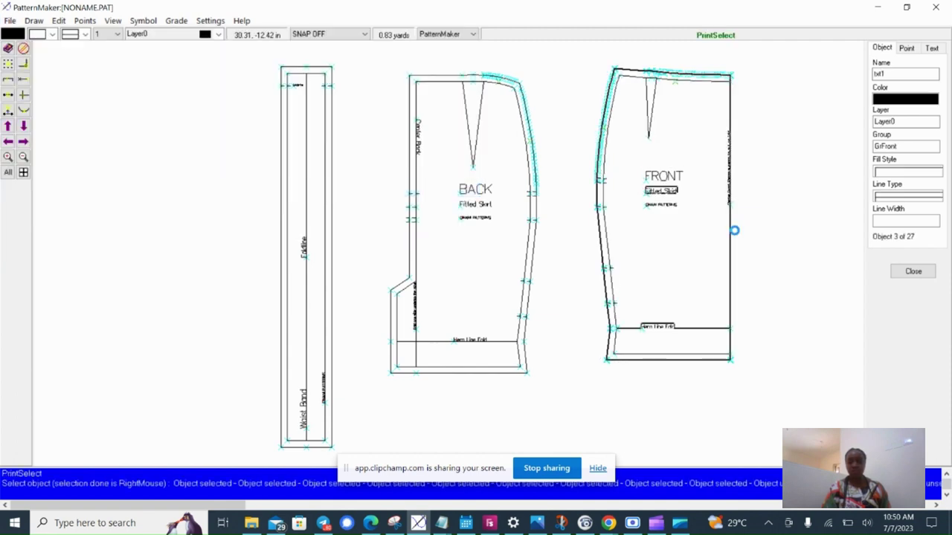
right_click(733, 231)
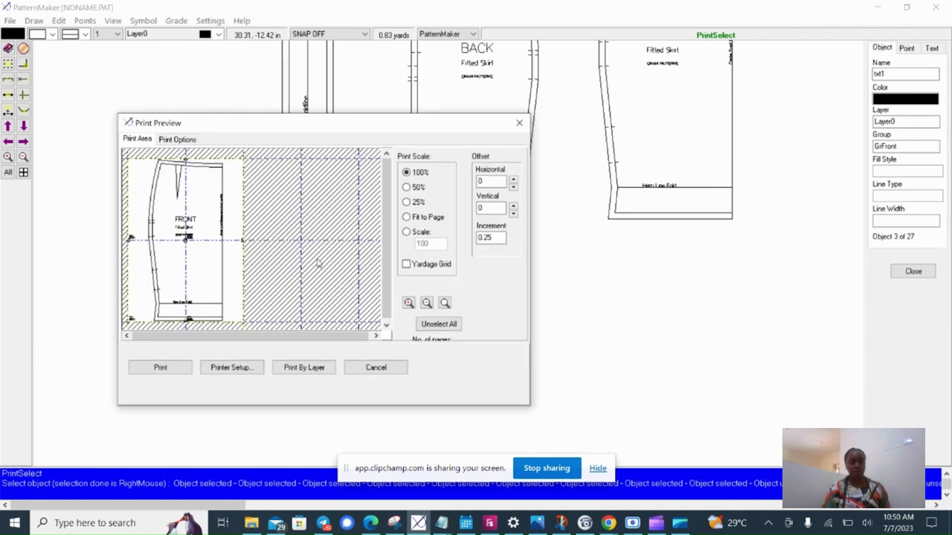
click(236, 368)
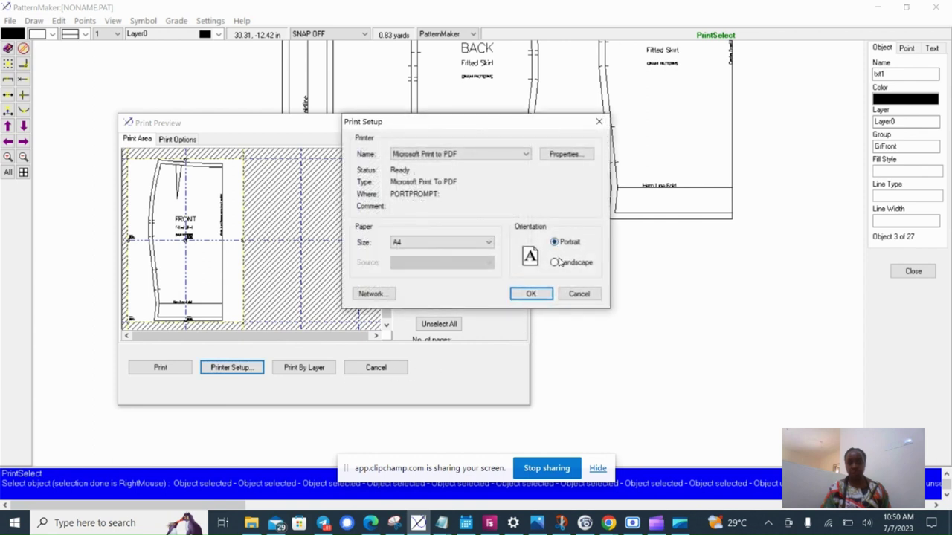
click(554, 262)
click(529, 295)
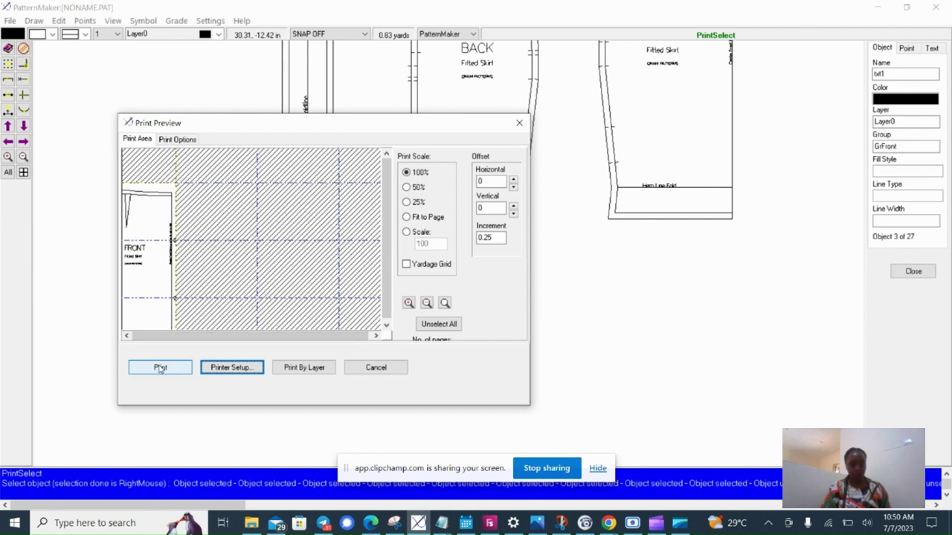
Print the FRONT piece to skirt-front.pdf, replacing the existing file
click(160, 368)
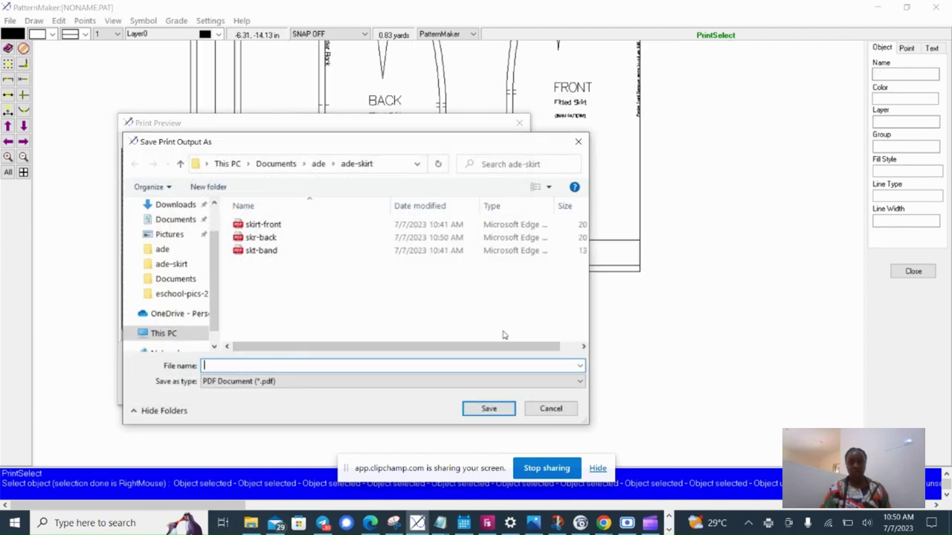
click(266, 226)
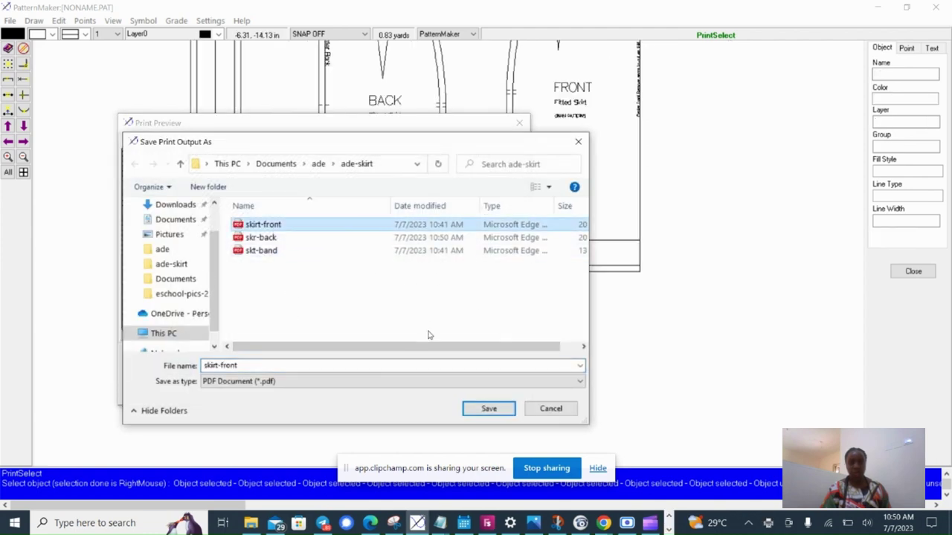
click(489, 409)
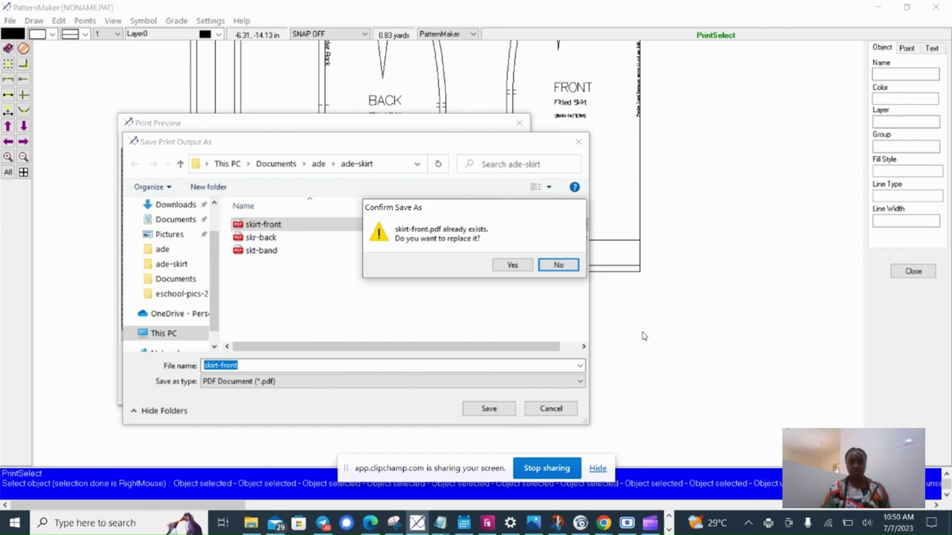
click(524, 266)
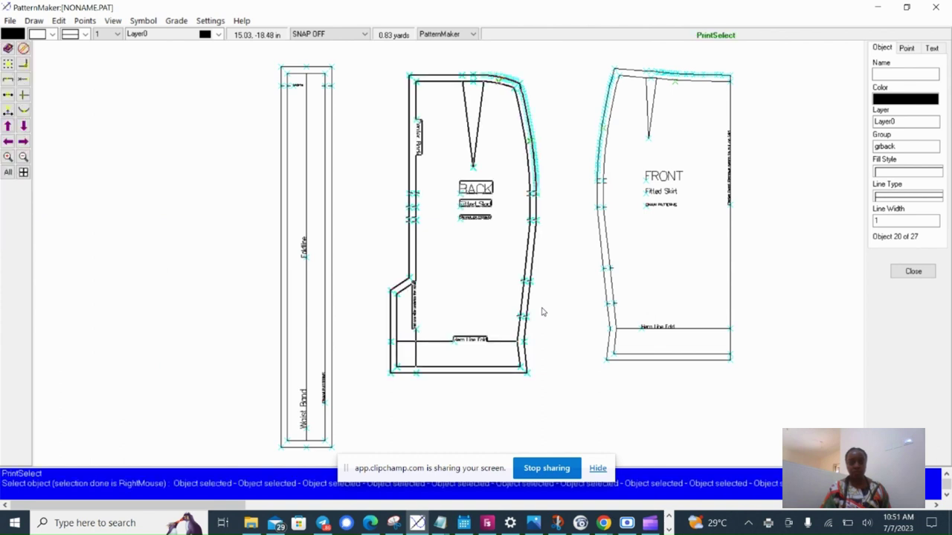
Print the BACK piece to skr-back.pdf in ade-skirt, replacing the existing file
right_click(541, 308)
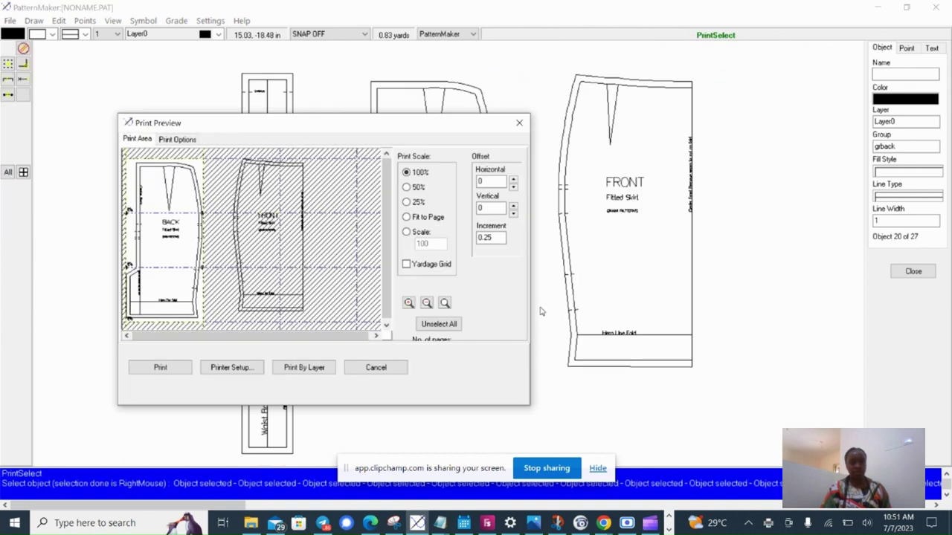
click(178, 364)
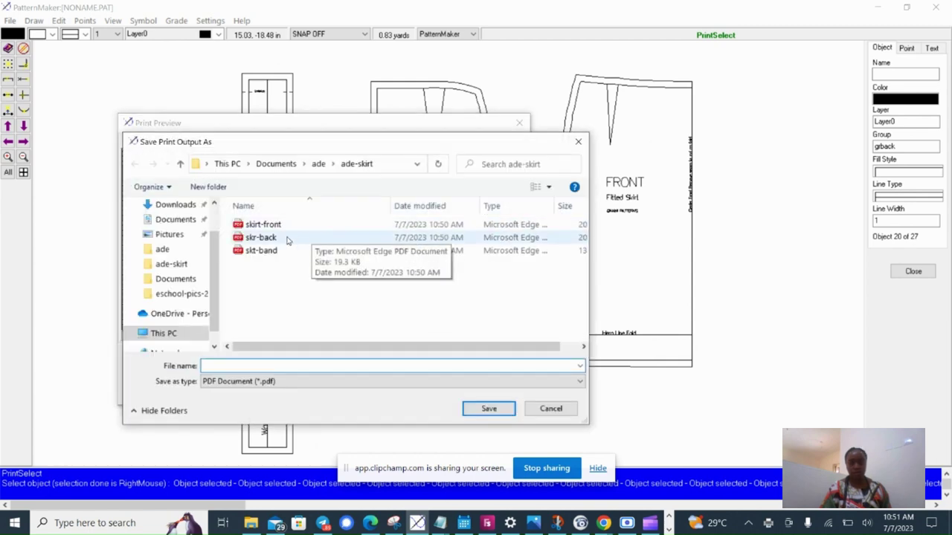
click(276, 240)
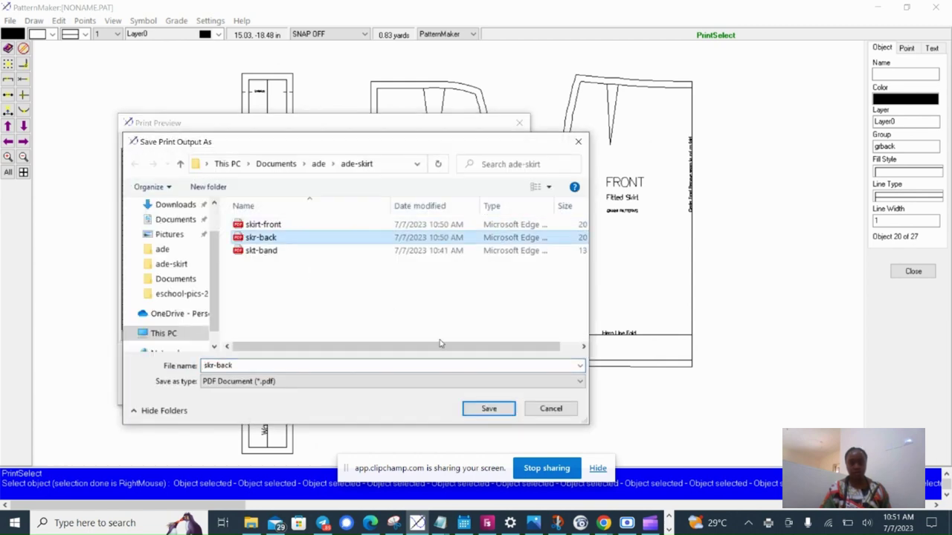
click(500, 412)
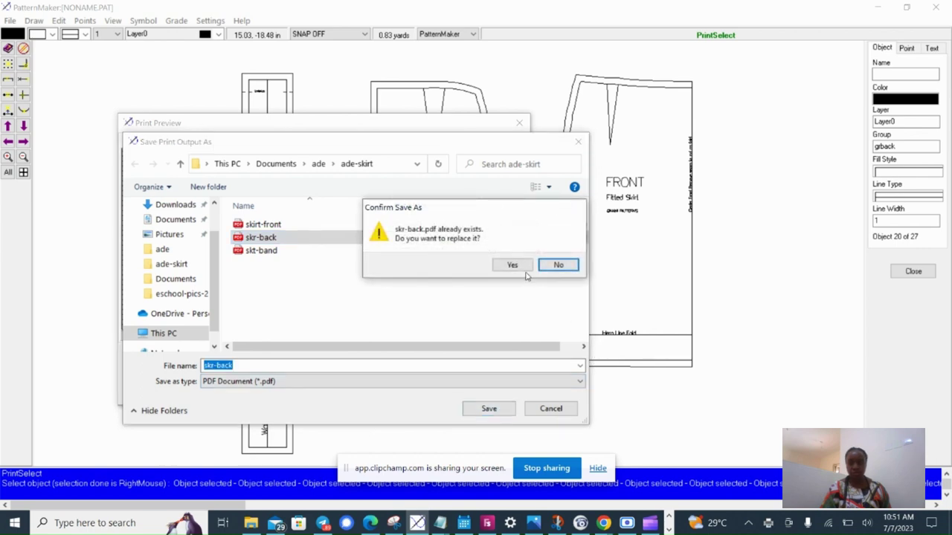
click(513, 266)
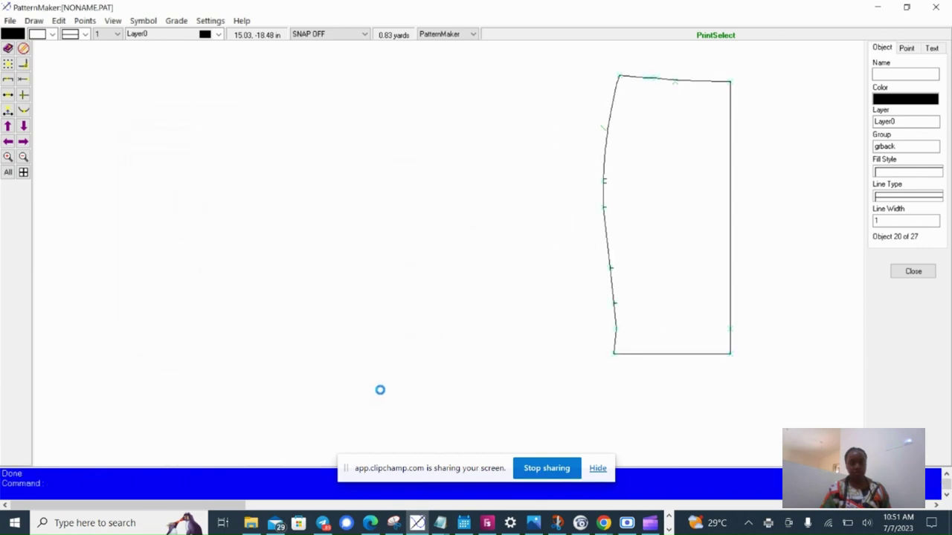
Select the waistband piece for printing and switch the page to portrait
click(340, 262)
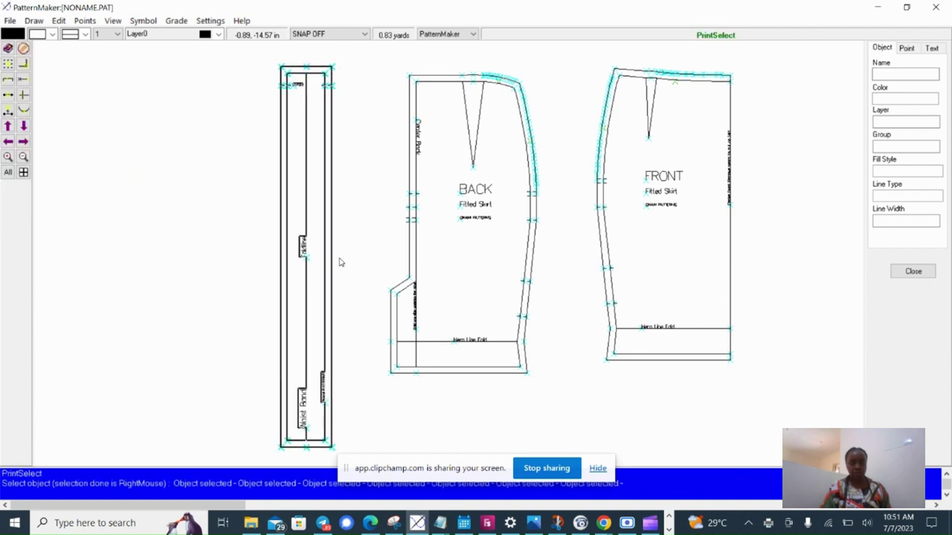
right_click(339, 261)
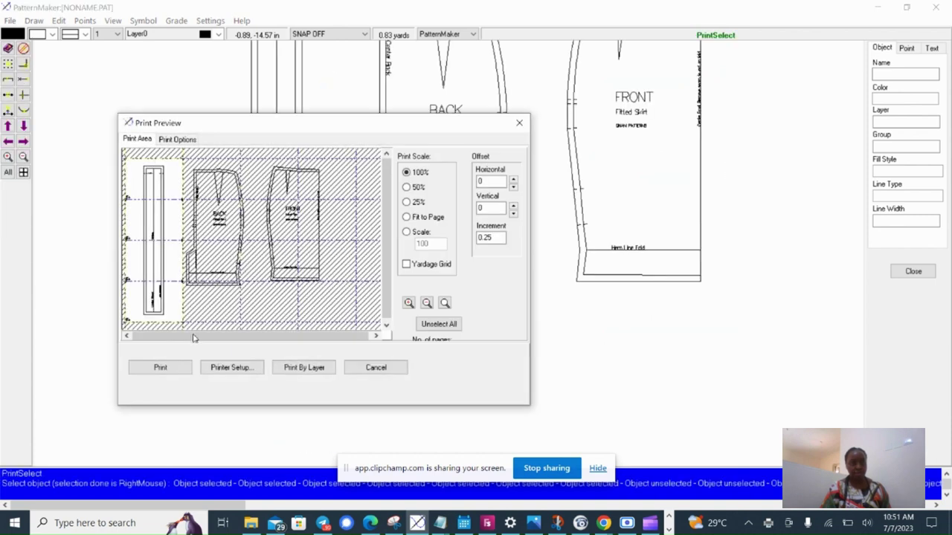
click(222, 367)
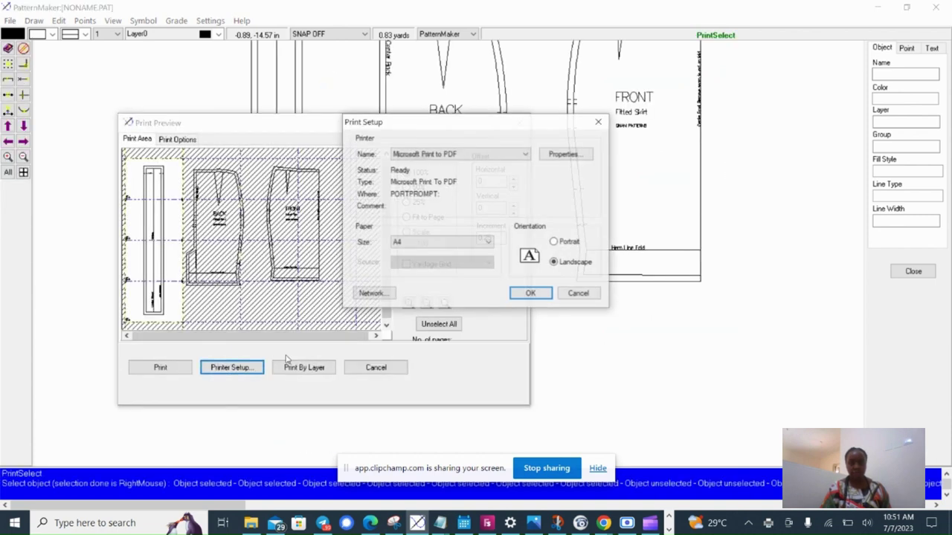
click(567, 245)
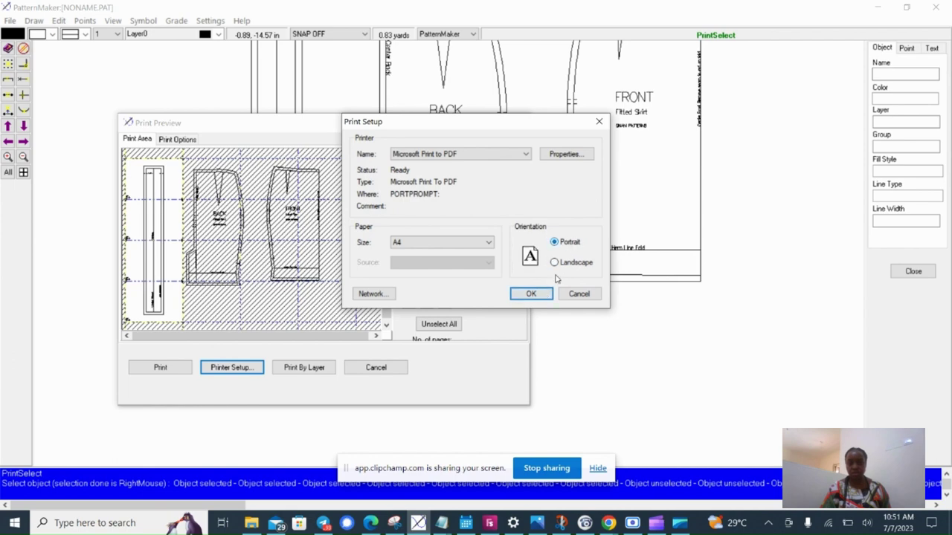
click(531, 294)
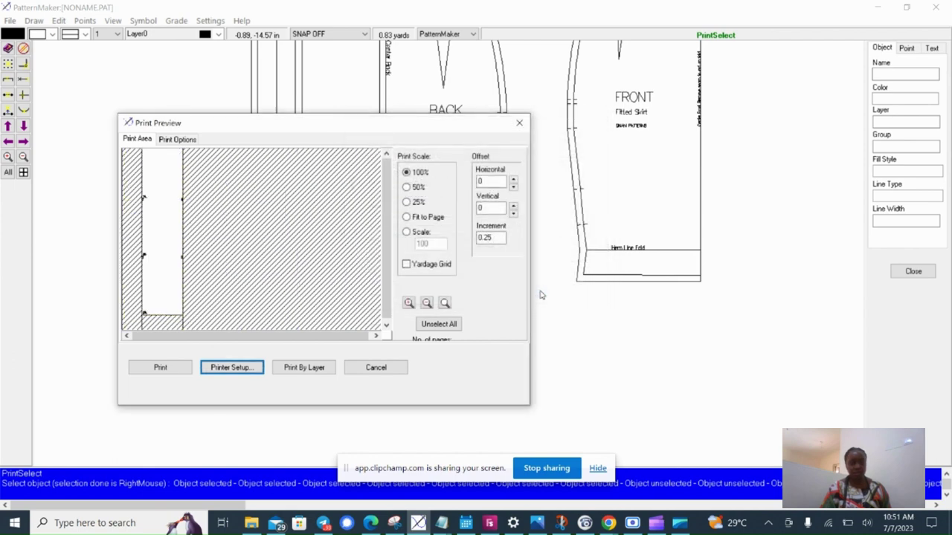
Print the waistband to skt-band.pdf in ade-skirt, replacing the old file
click(159, 368)
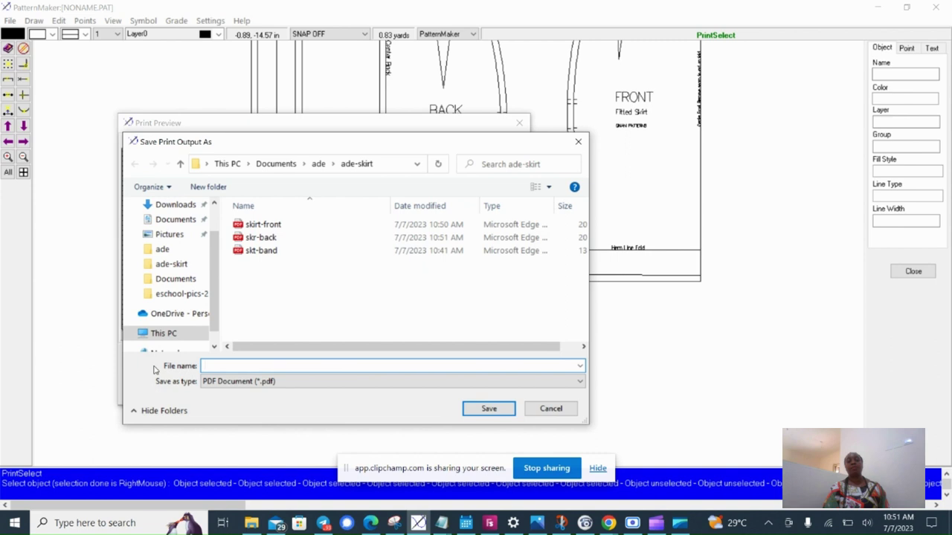
click(260, 251)
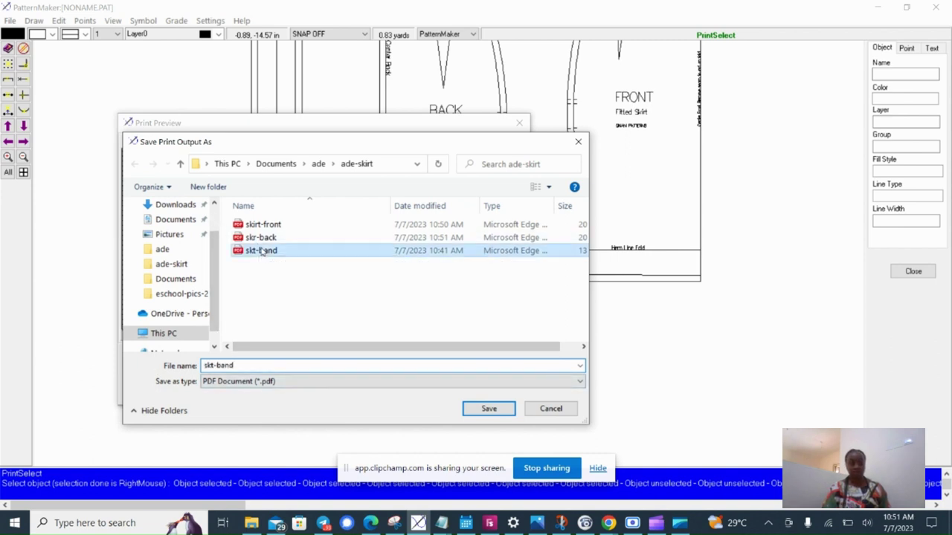
click(491, 410)
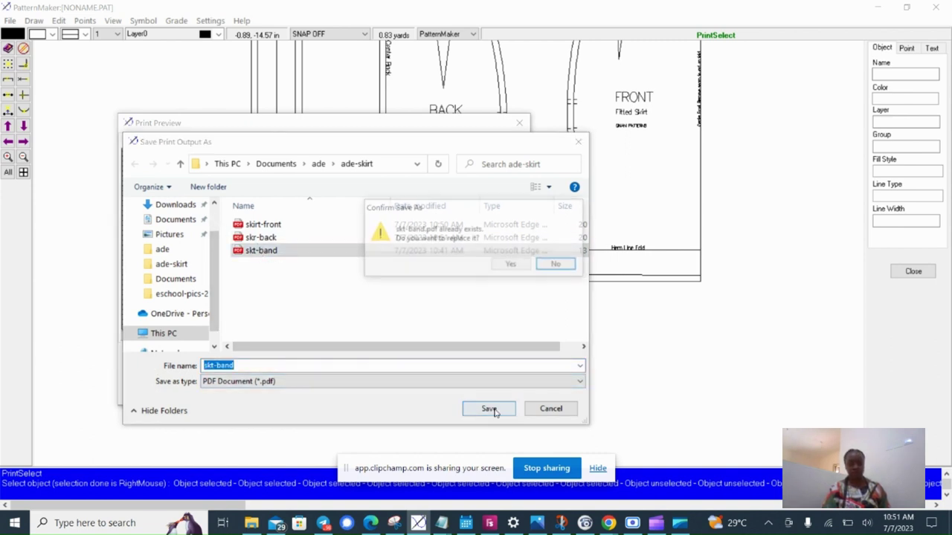
click(512, 265)
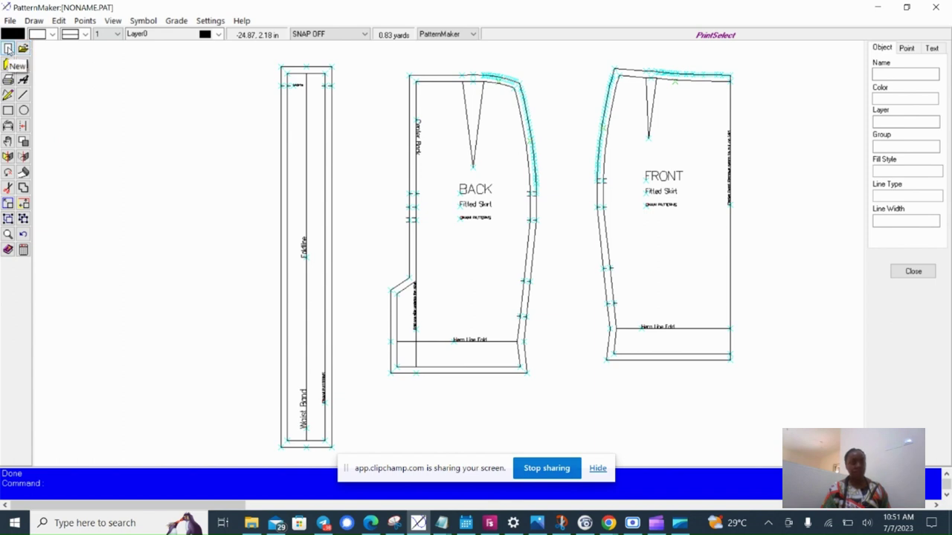
Discard the skirt drawing unsaved and run Bodice.mac from Ginani Patterns > Ladies Bodice
click(8, 49)
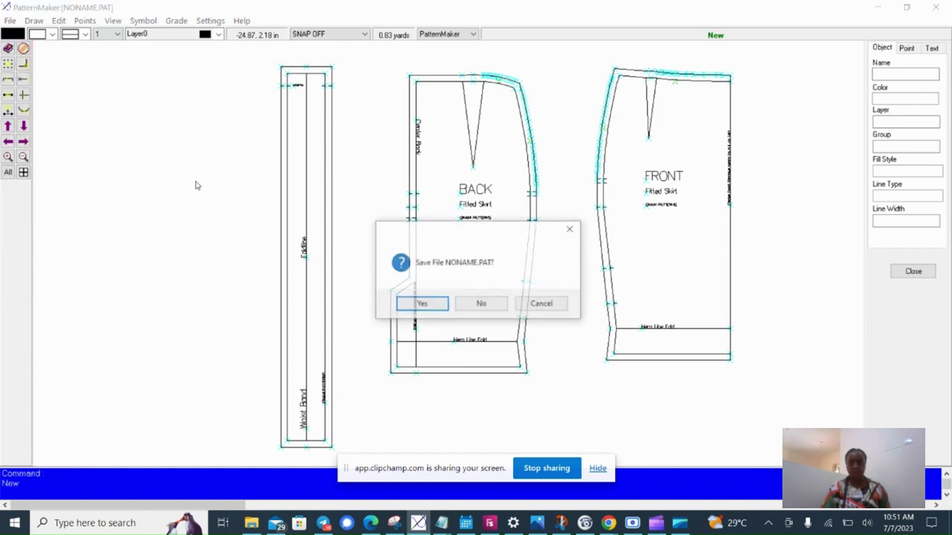
click(482, 304)
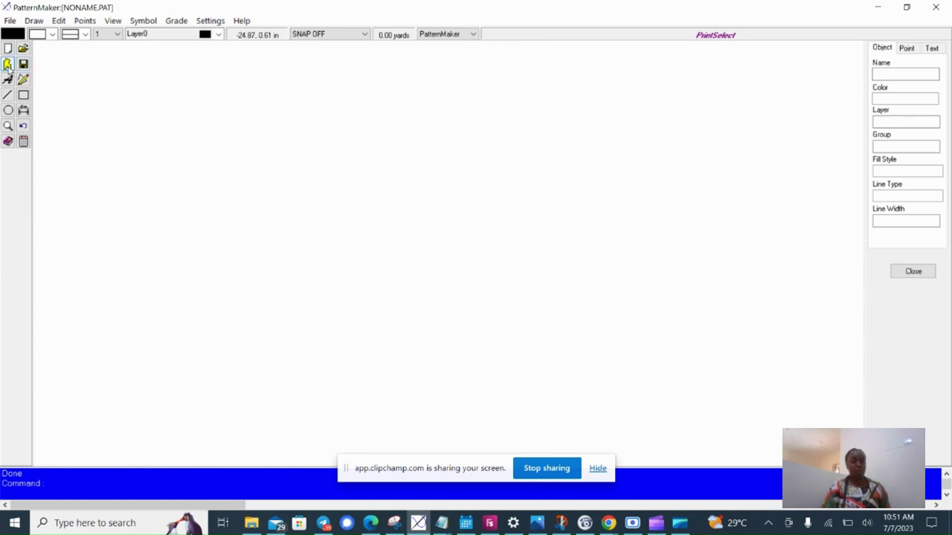
click(7, 65)
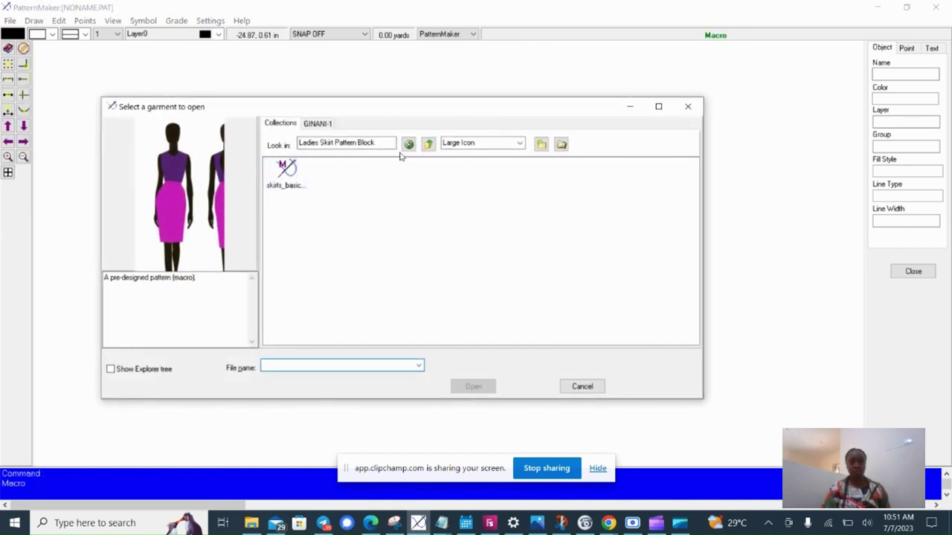
click(428, 145)
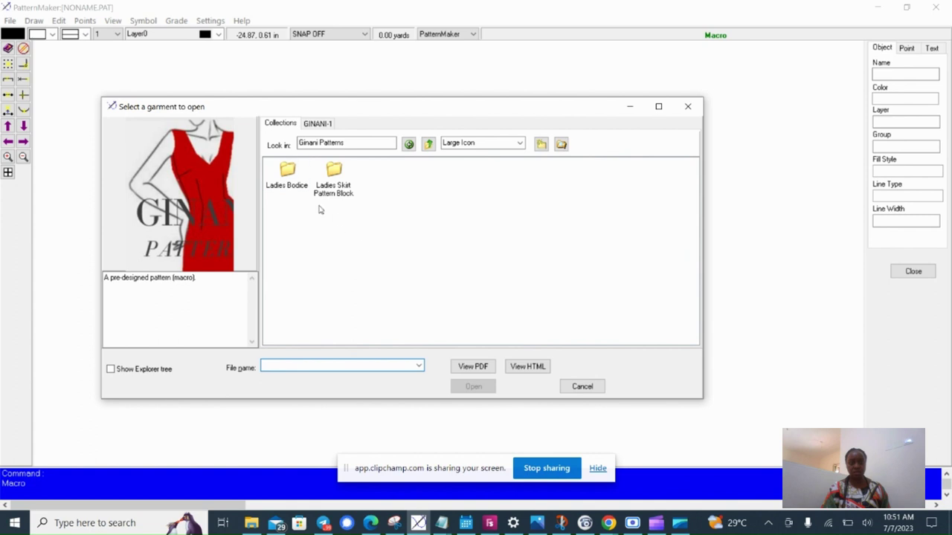
click(287, 173)
click(472, 387)
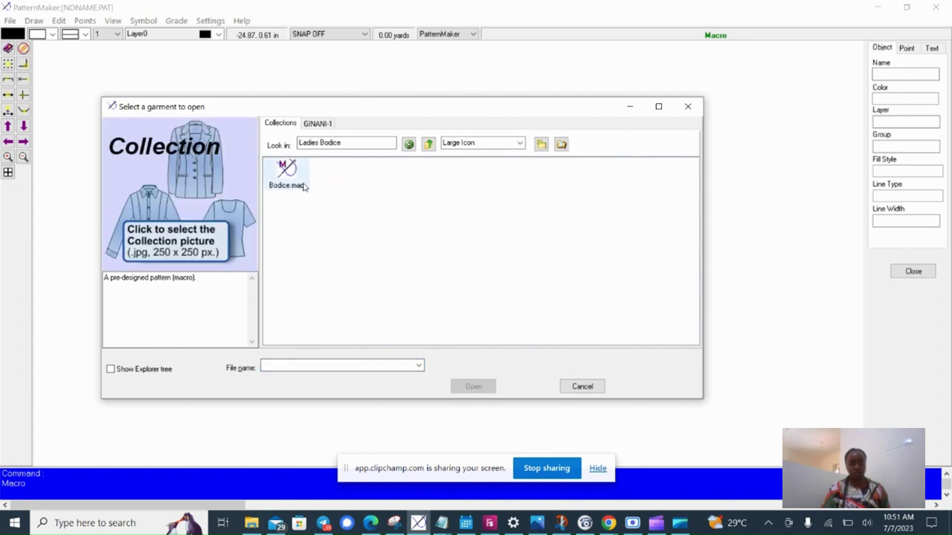
click(287, 174)
click(476, 389)
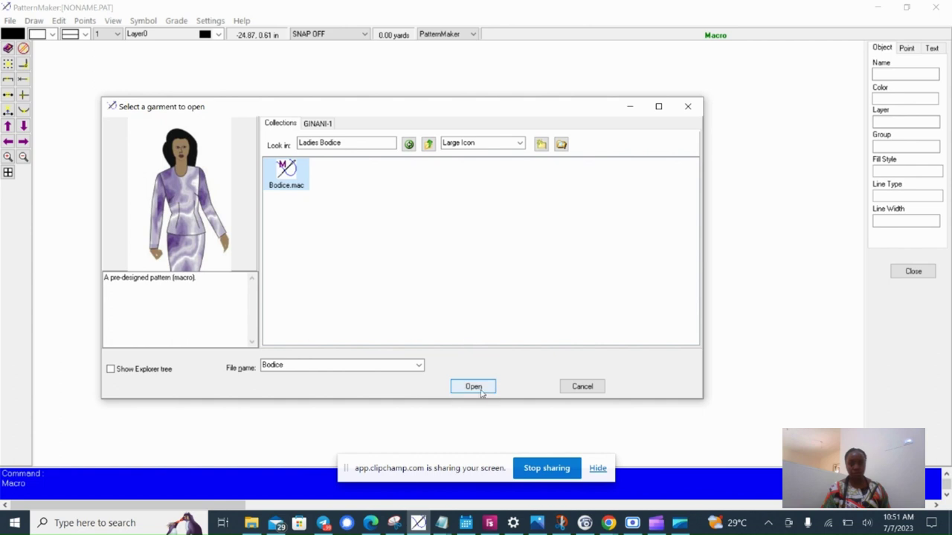
click(479, 392)
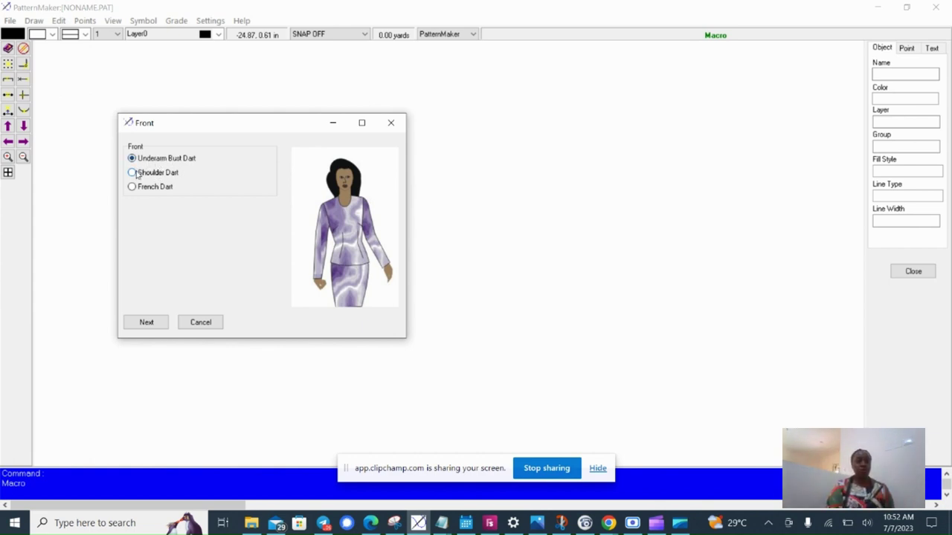
Choose a shoulder dart for the front and elbow-length sleeves
click(143, 174)
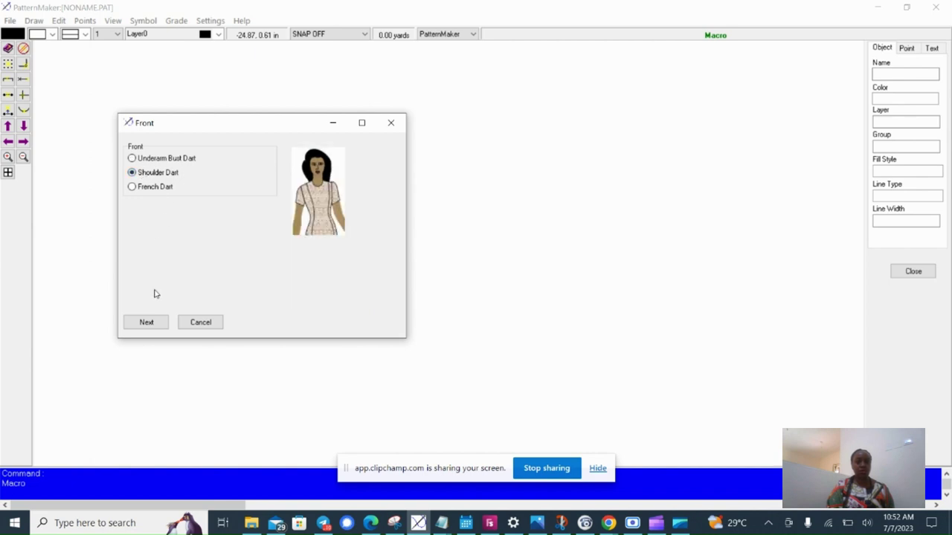
click(146, 322)
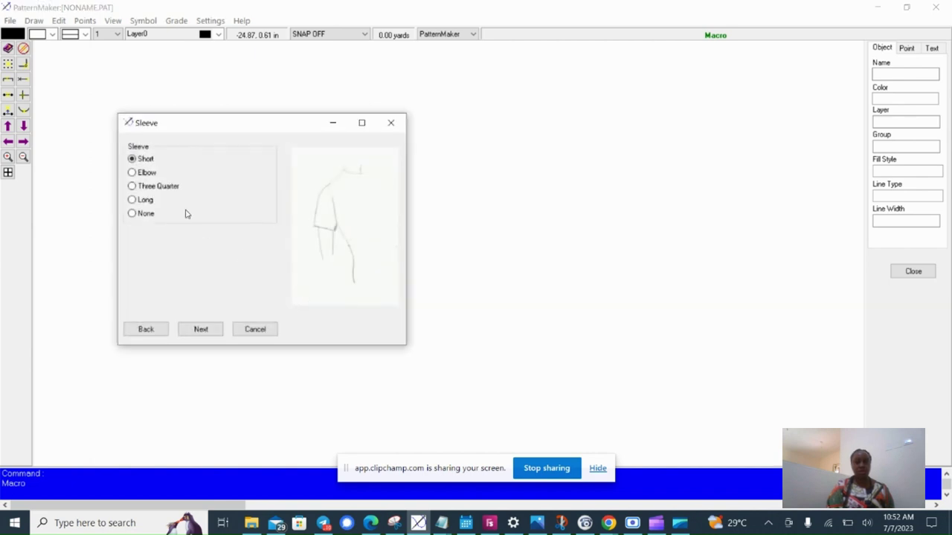
click(147, 174)
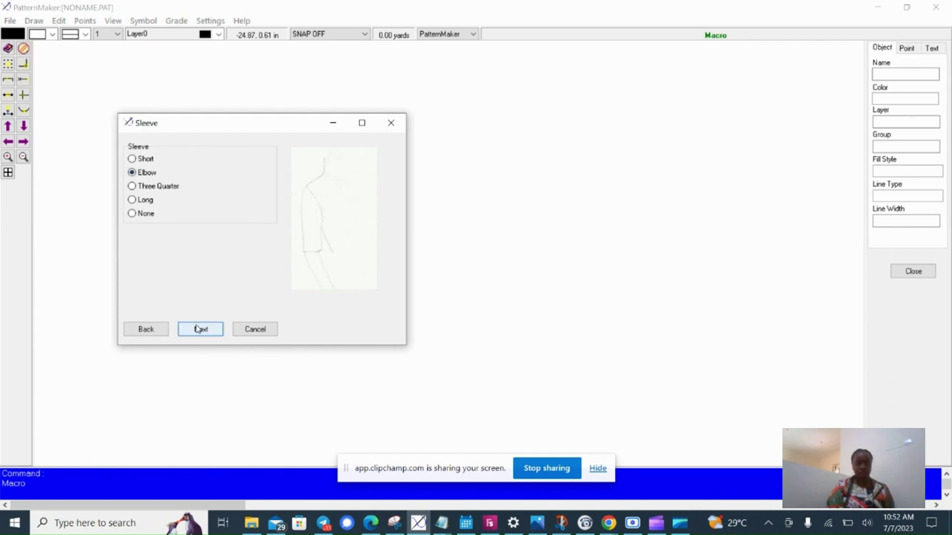
Load the client's saved .mtb measurement table for the bodice
click(200, 329)
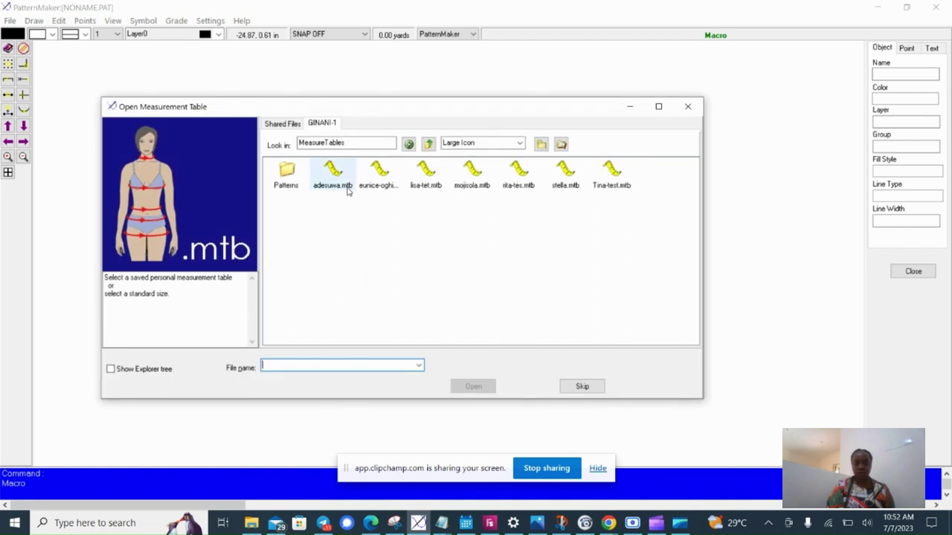
click(342, 186)
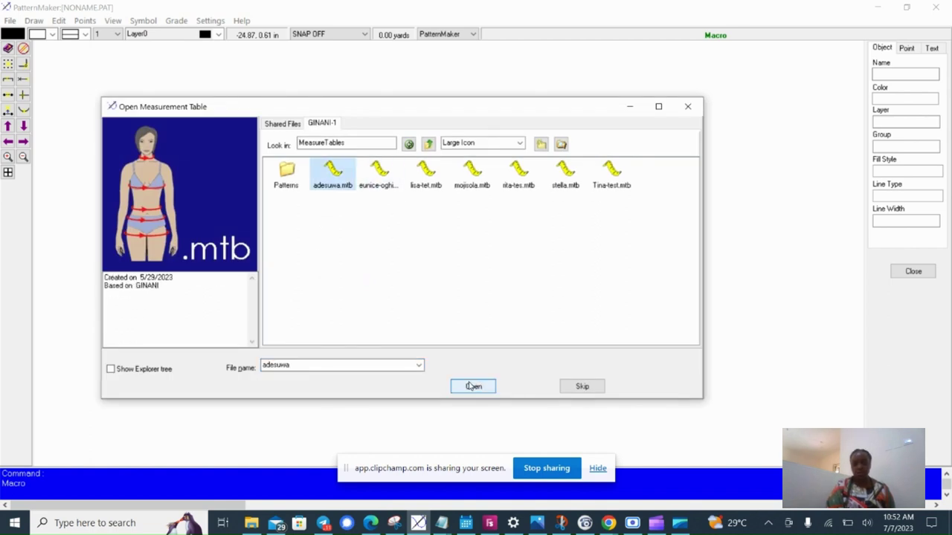
click(473, 387)
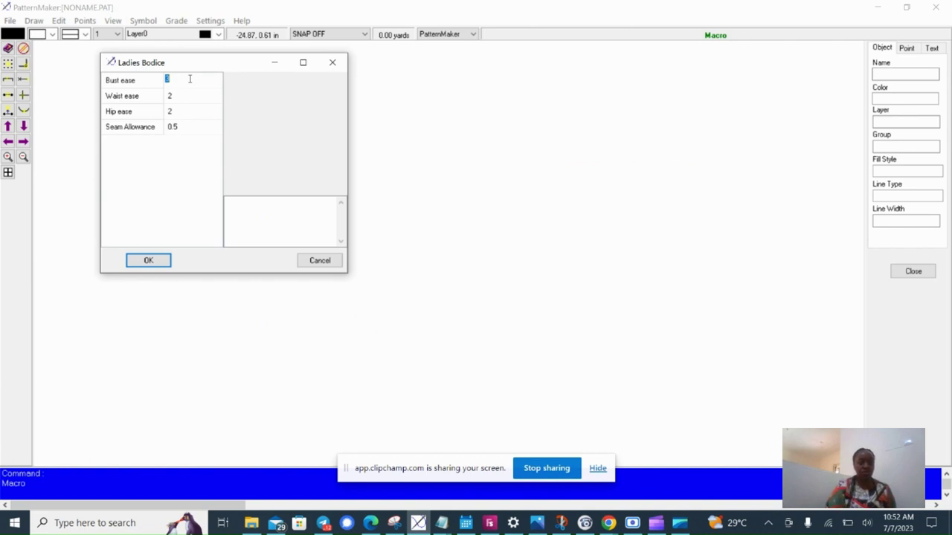
Draft the Back, Front and Sleeve with bust ease 2, waist ease 0, hip ease 1, seam allowance 0
text(2)
key(Tab)
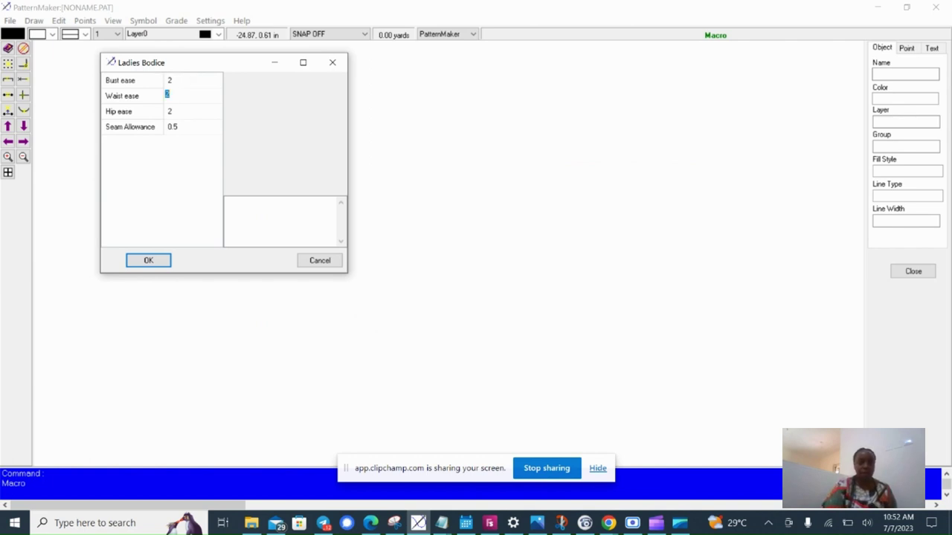
text(0)
key(Tab)
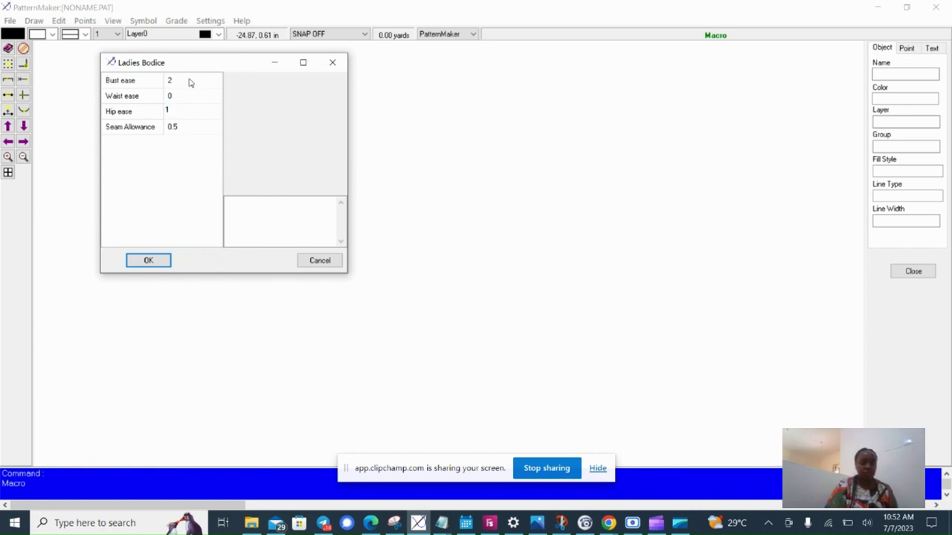
key(Tab)
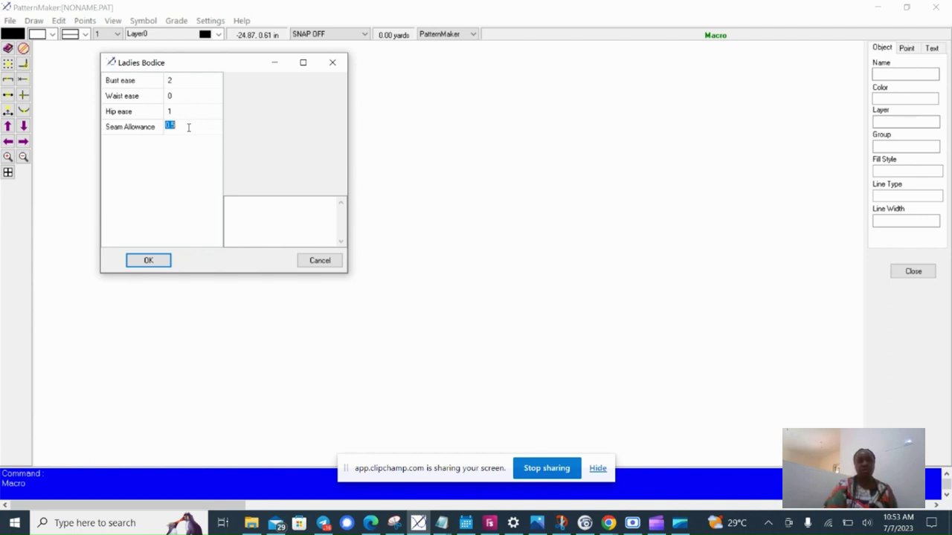
text(0)
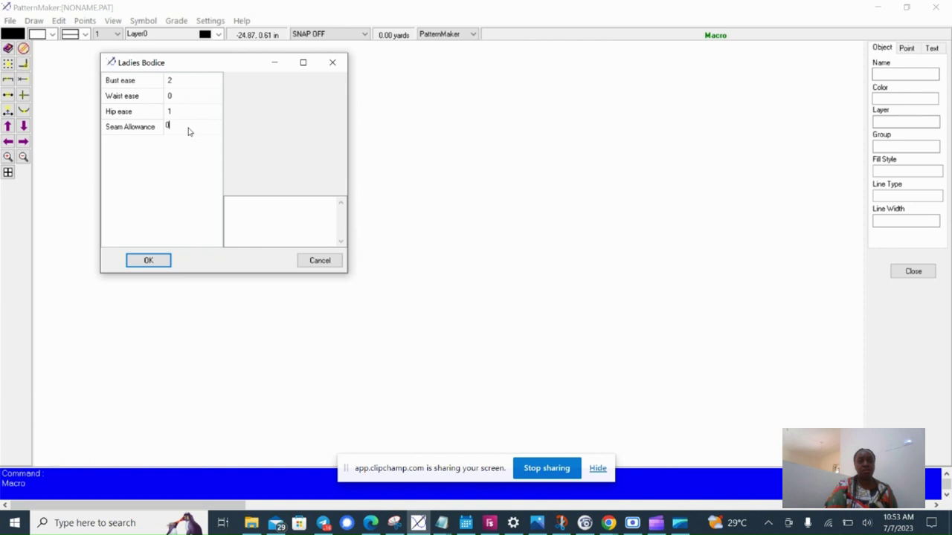
click(152, 262)
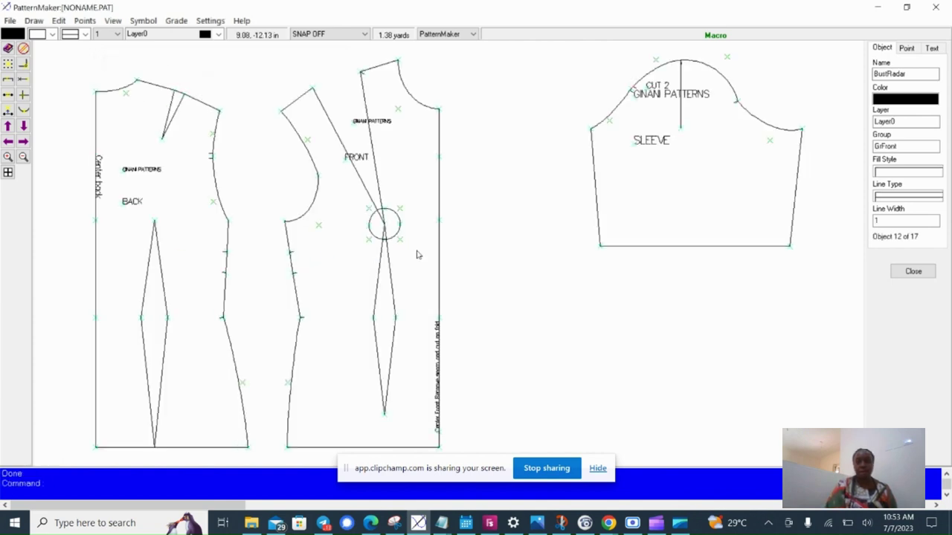
click(390, 272)
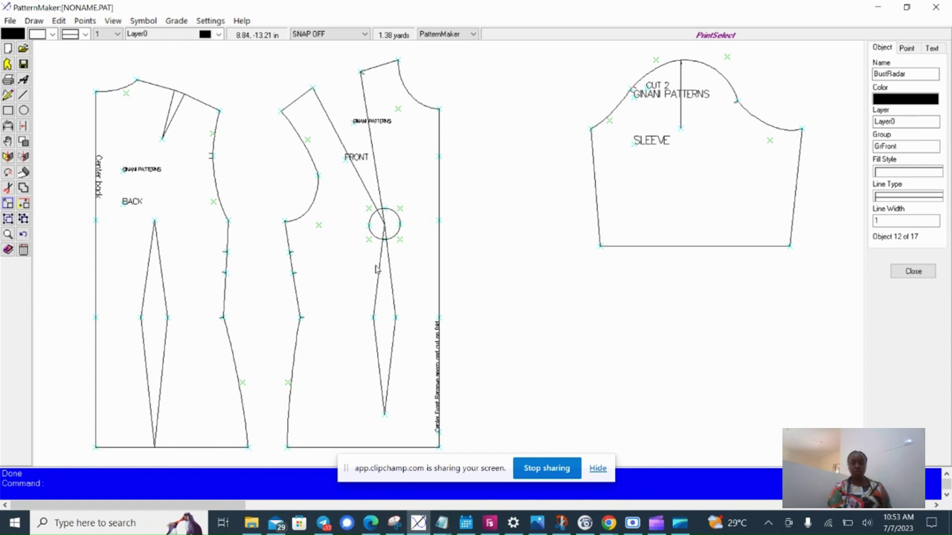
click(335, 270)
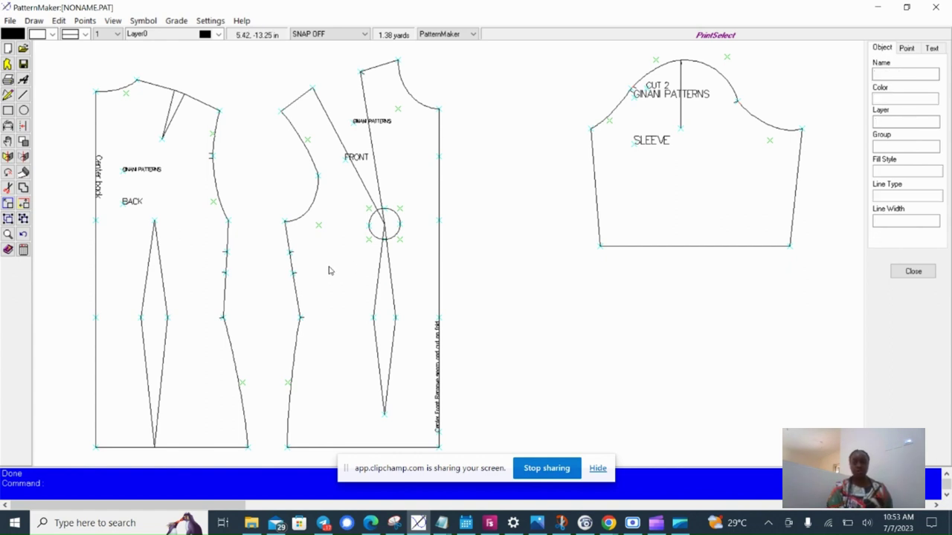
click(345, 248)
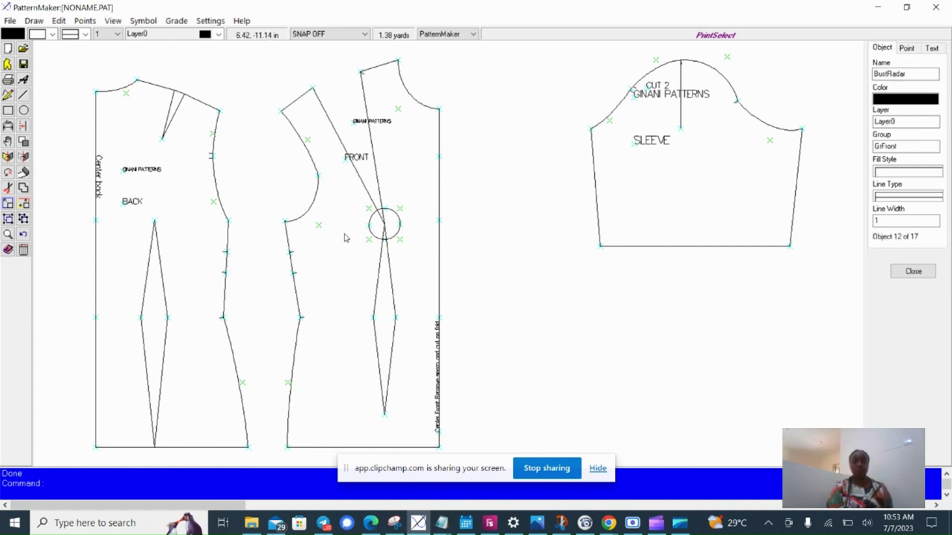
click(346, 200)
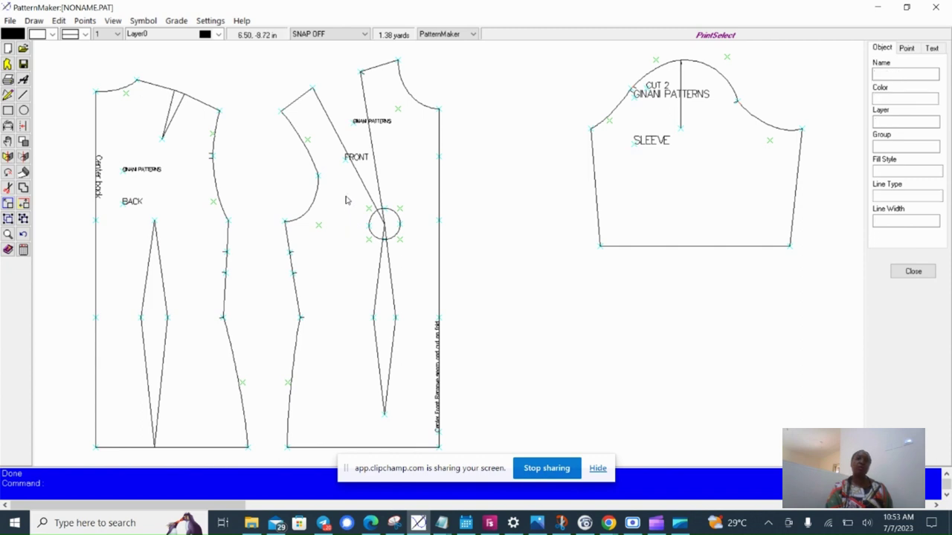
click(313, 162)
click(265, 135)
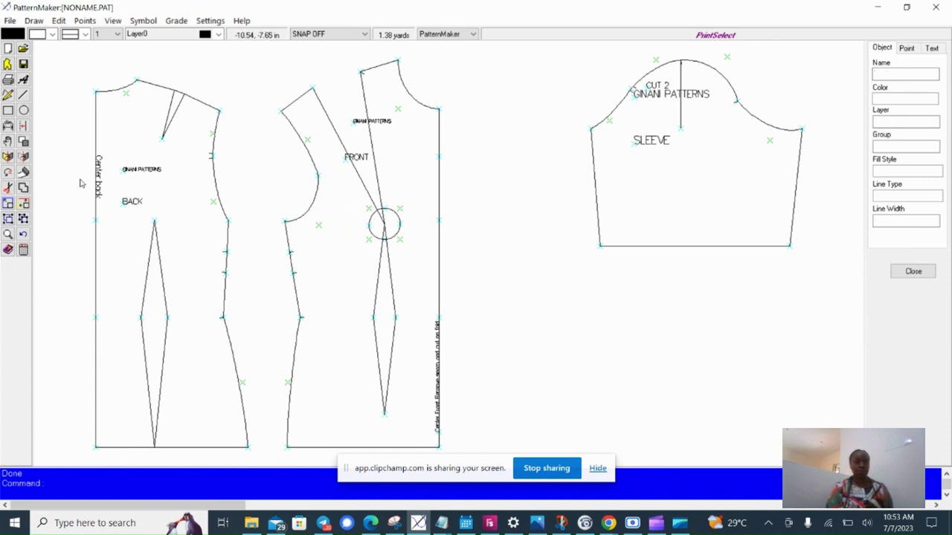
click(94, 226)
click(105, 259)
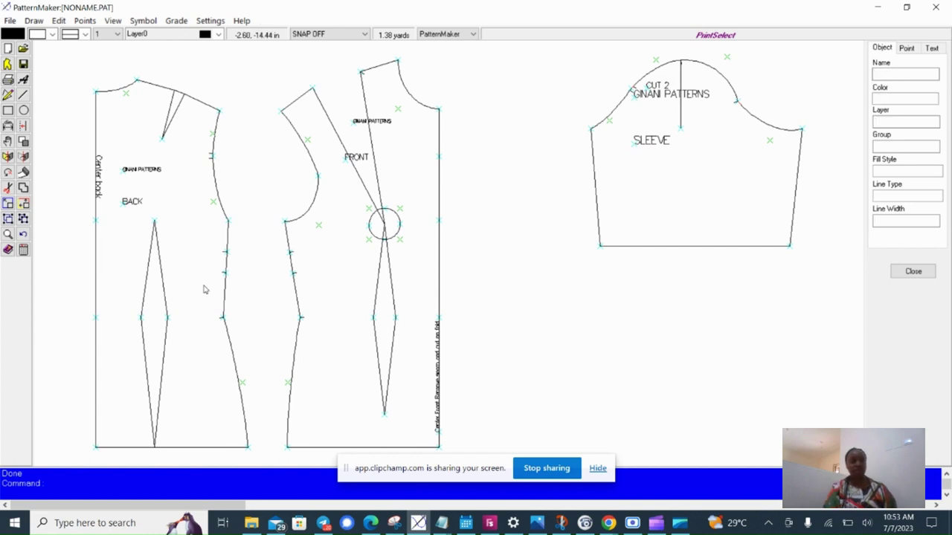
click(95, 218)
click(51, 145)
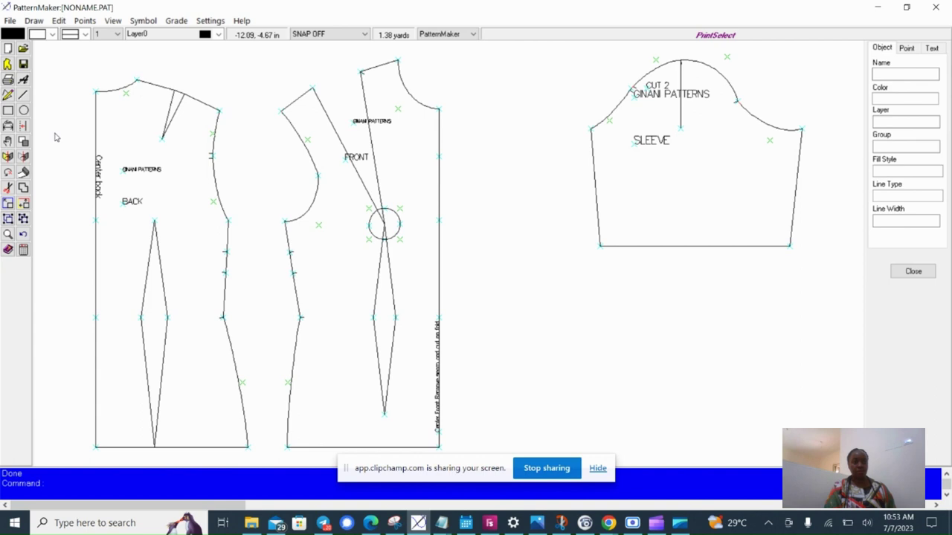